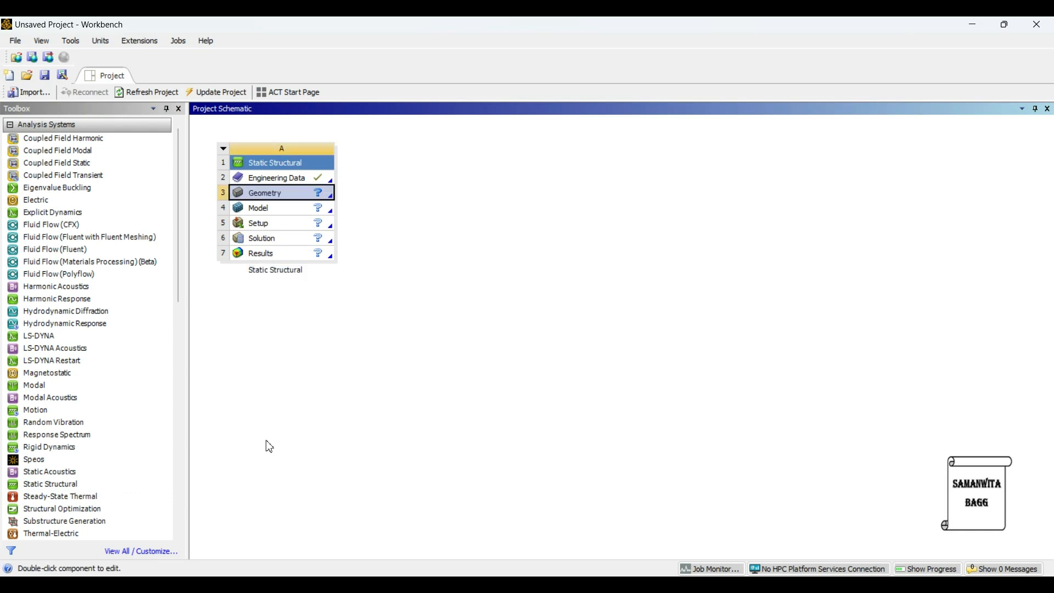
# Step: Add a new material named Concrete M30 to the Static Structural system's engineering data
pyautogui.doubleClick(275, 178)
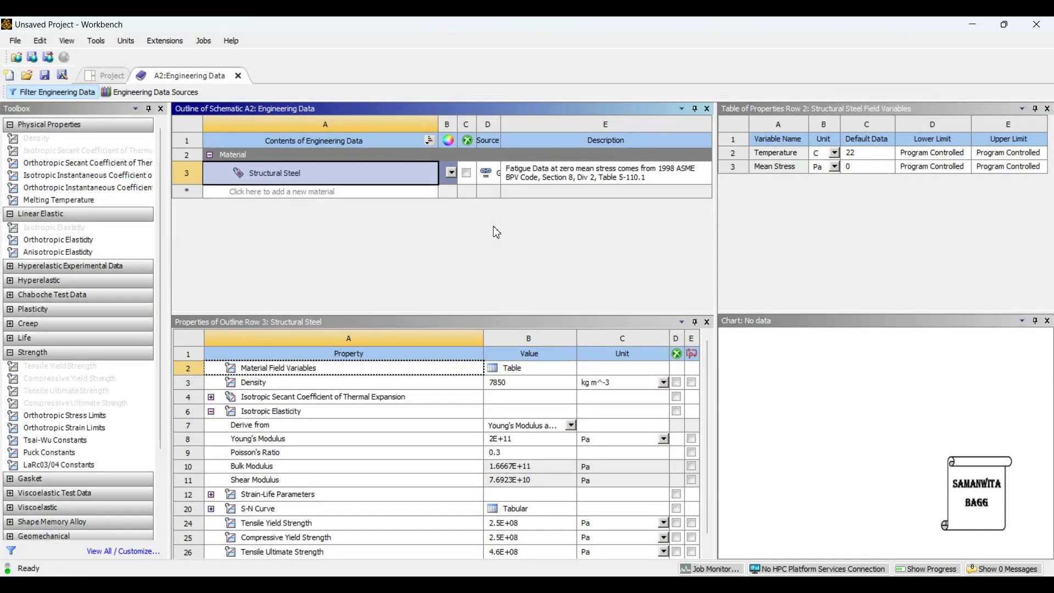
pyautogui.click(248, 193)
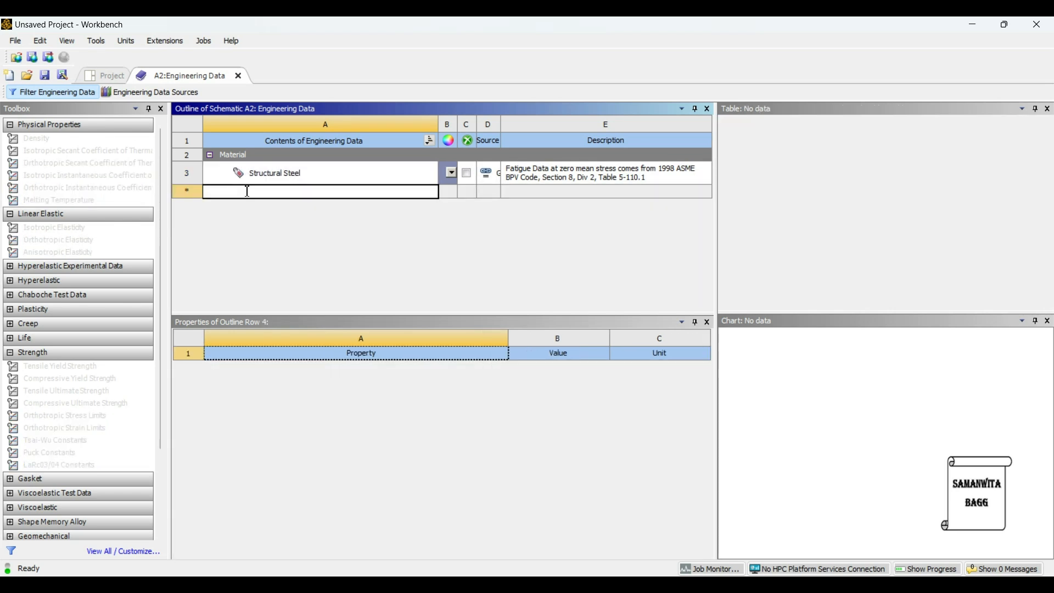
pyautogui.write('Concrete M30')
pyautogui.press('Return')
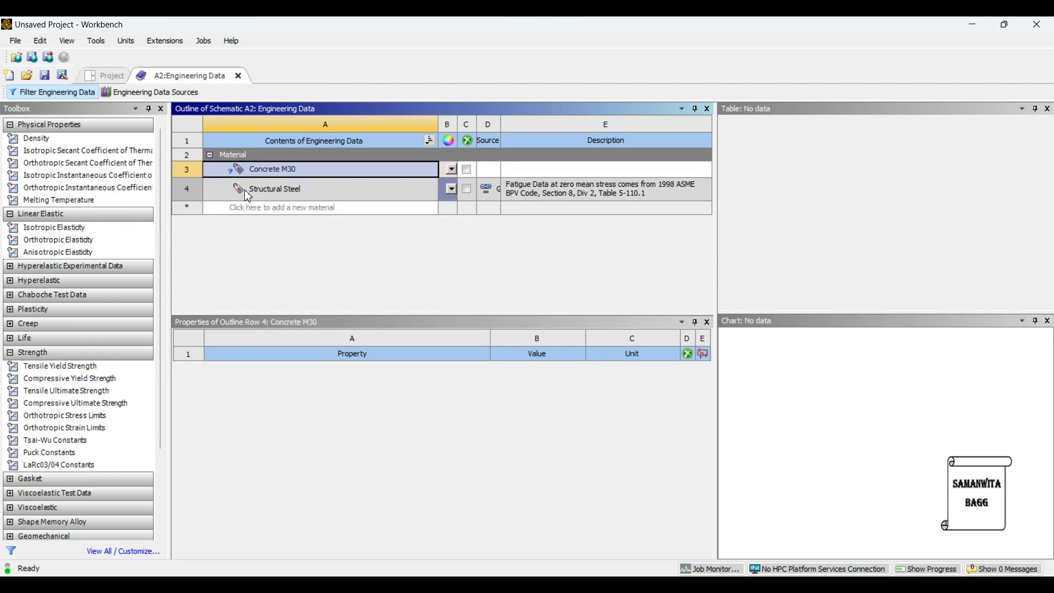
# Step: Add the Density property to Concrete M30 and set it to 2300 kg m^-3
pyautogui.doubleClick(54, 143)
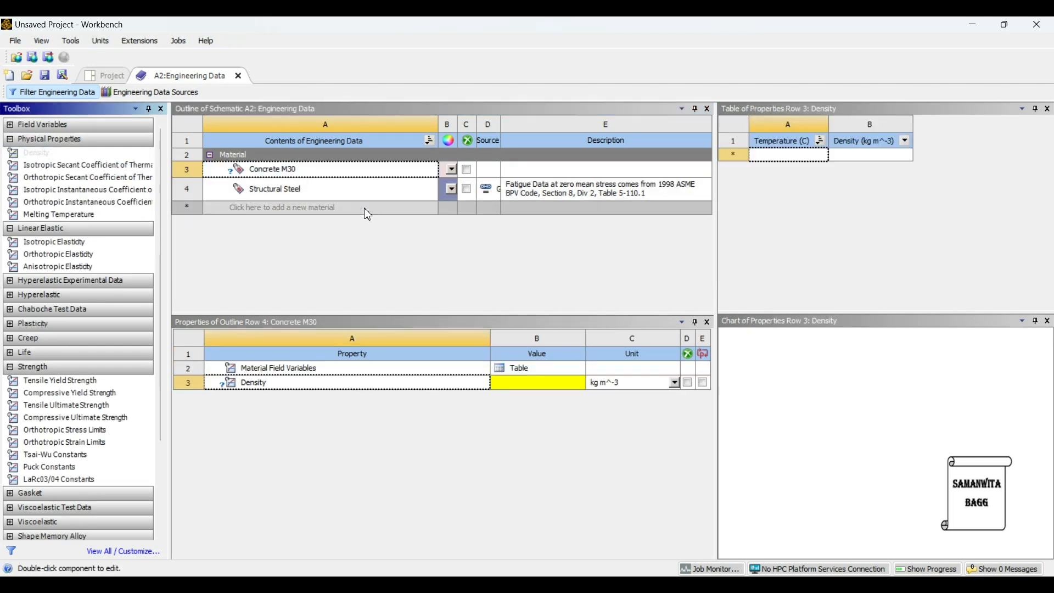
pyautogui.click(546, 379)
pyautogui.write('2300')
pyautogui.press('Return')
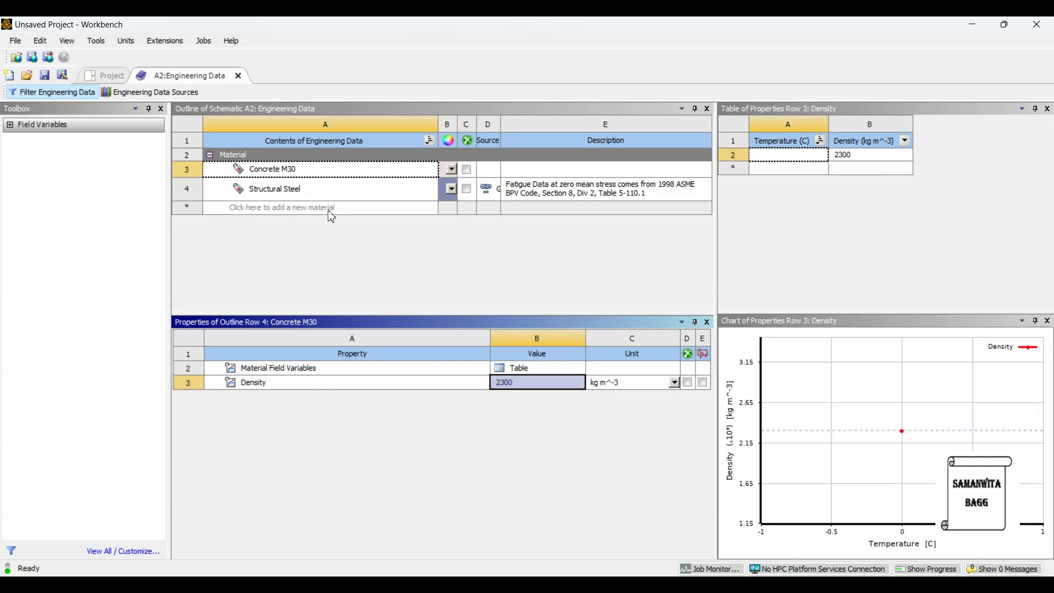
# Step: Add Isotropic Elasticity to Concrete M30 with a Young's Modulus of 25 MPa and a Poisson's Ratio of 0.18
pyautogui.click(294, 176)
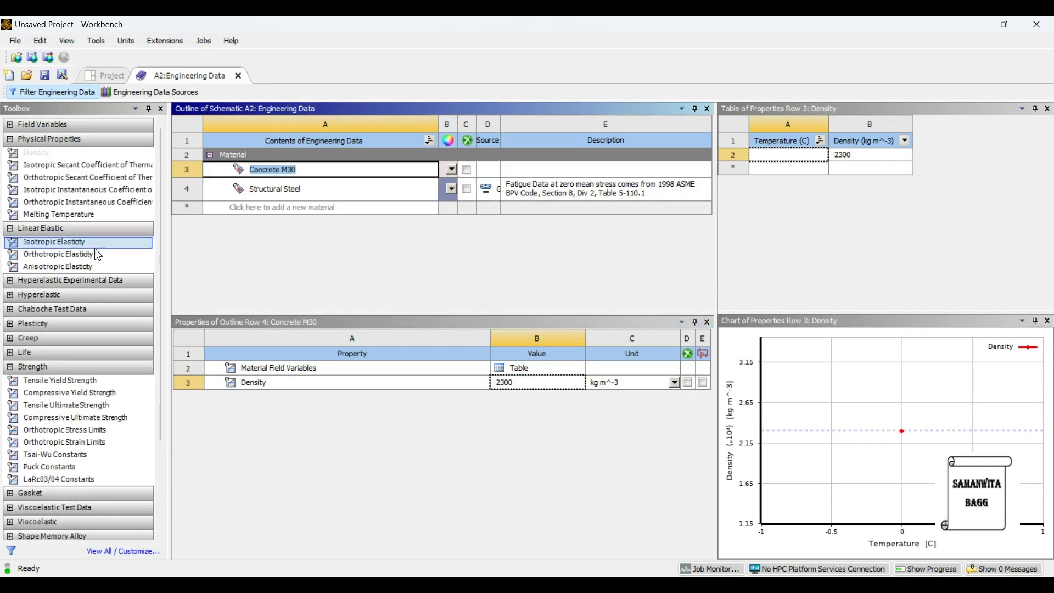
pyautogui.doubleClick(55, 242)
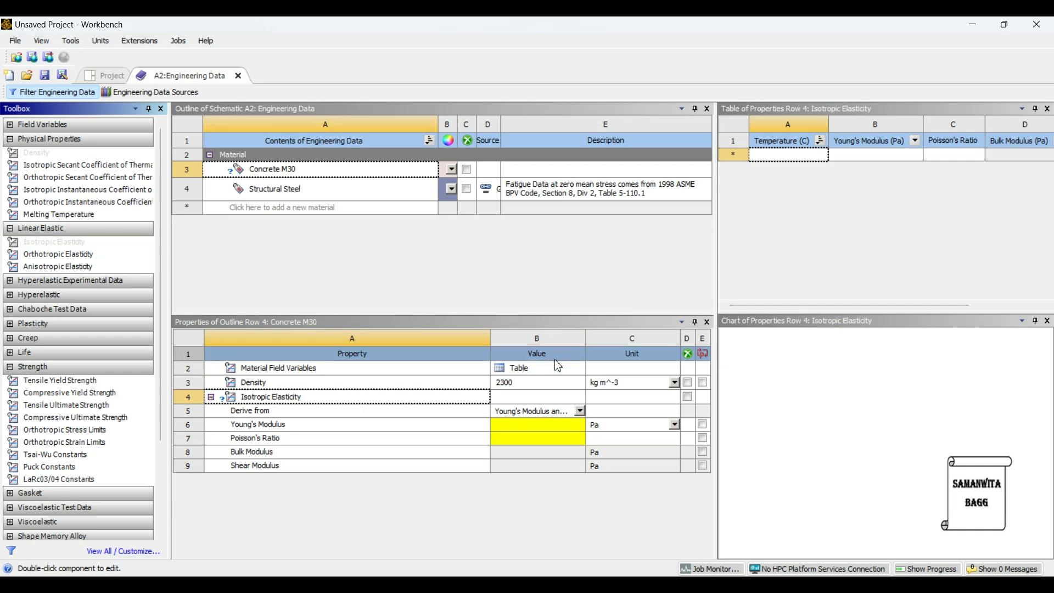
pyautogui.click(674, 425)
pyautogui.click(635, 485)
pyautogui.click(508, 425)
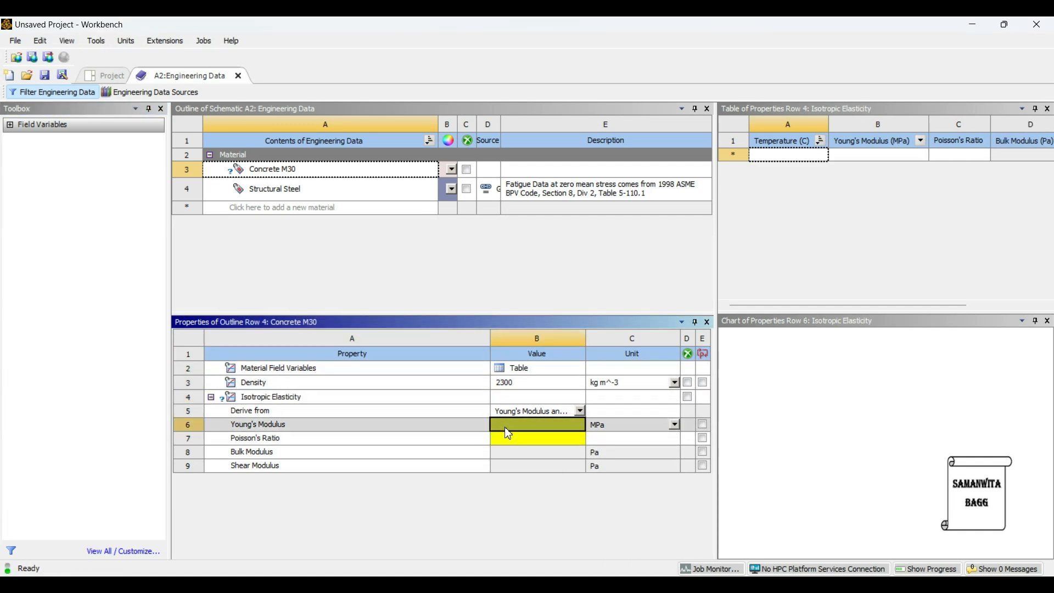
pyautogui.write('25')
pyautogui.press('Return')
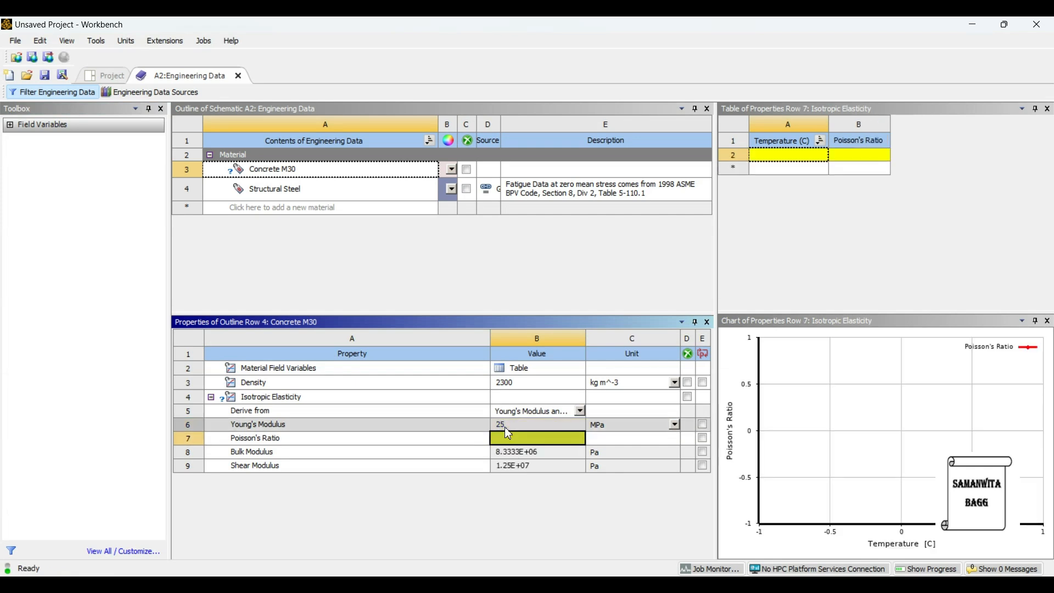
pyautogui.write('0.18')
pyautogui.press('Return')
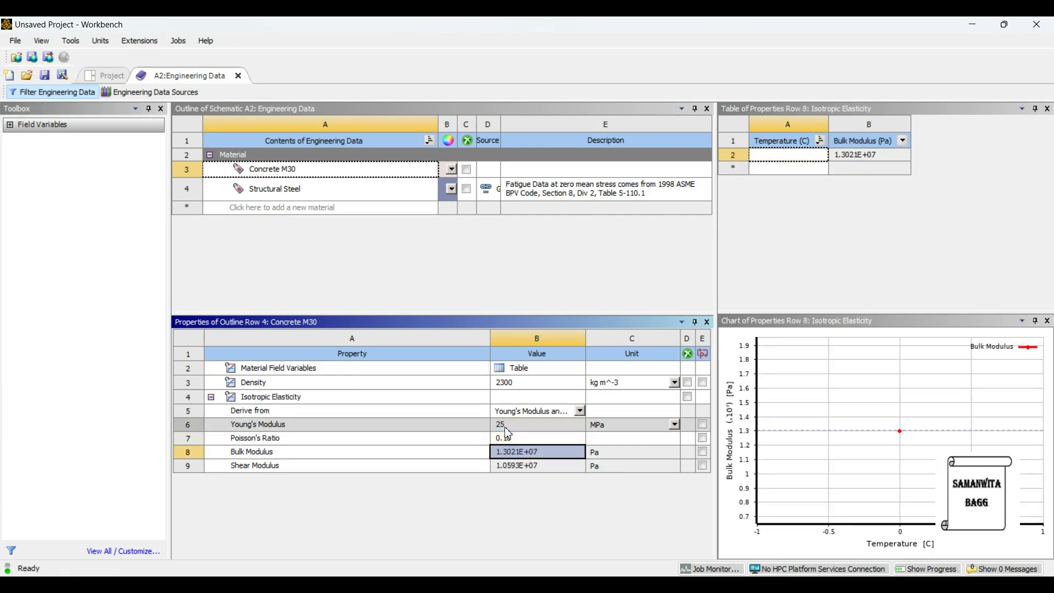
# Step: Add Compressive Yield Strength to Concrete M30 and set it to 30 MPa
pyautogui.click(288, 172)
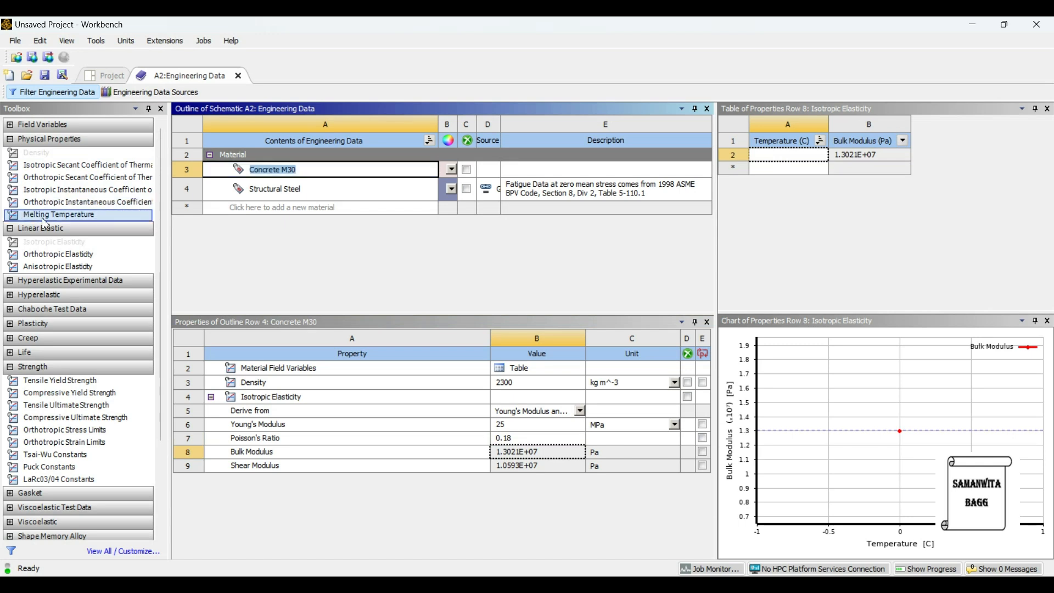
pyautogui.doubleClick(67, 394)
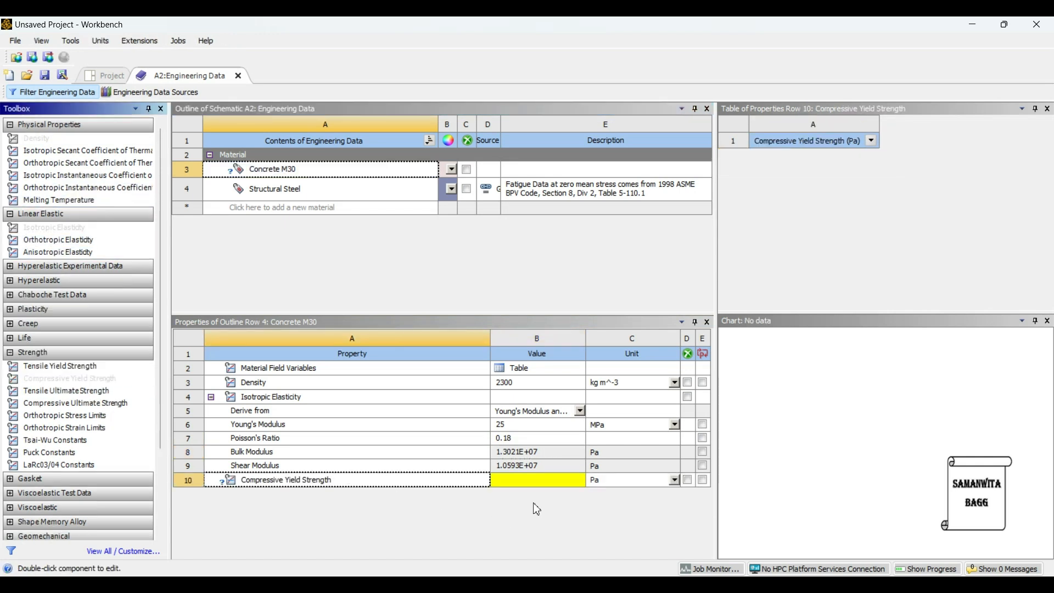
pyautogui.click(674, 480)
pyautogui.click(604, 391)
pyautogui.click(538, 483)
pyautogui.write('30')
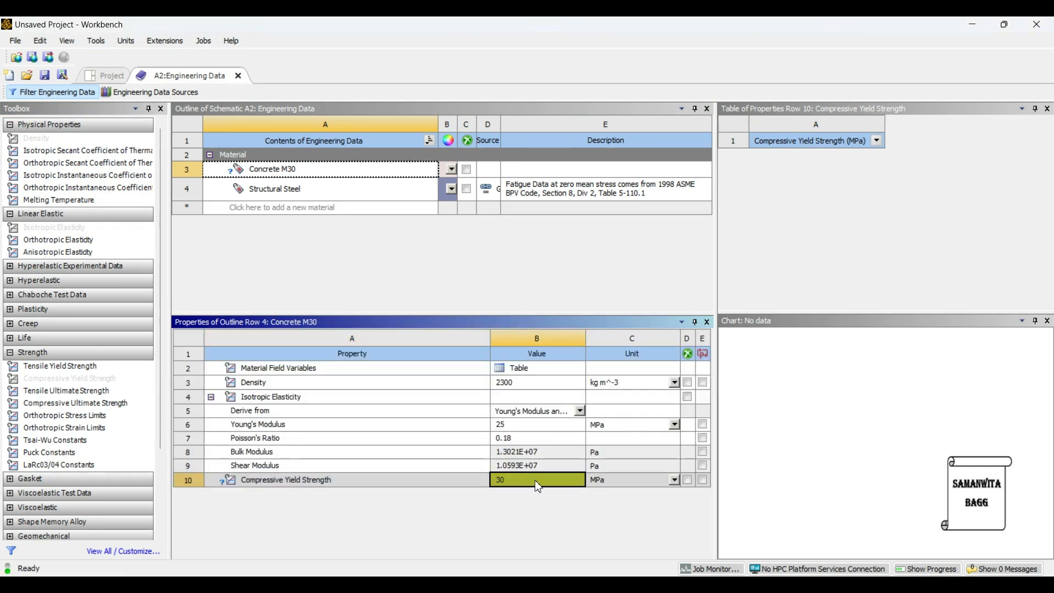
pyautogui.press('Return')
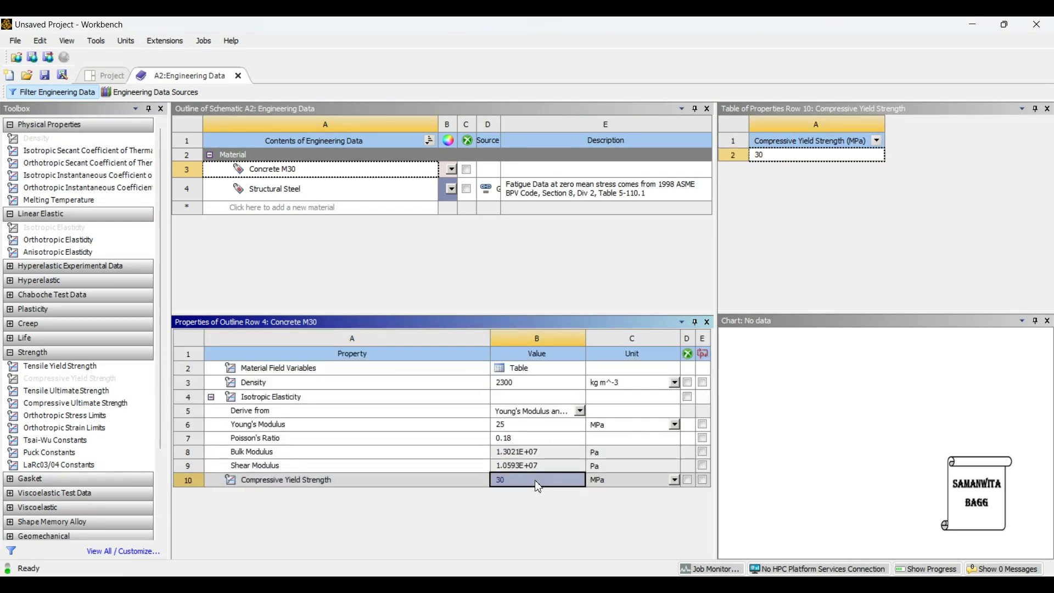
# Step: Update the project and open new DesignModeler geometry for the Static Structural system, dismissing the license notice
pyautogui.click(104, 75)
pyautogui.click(217, 93)
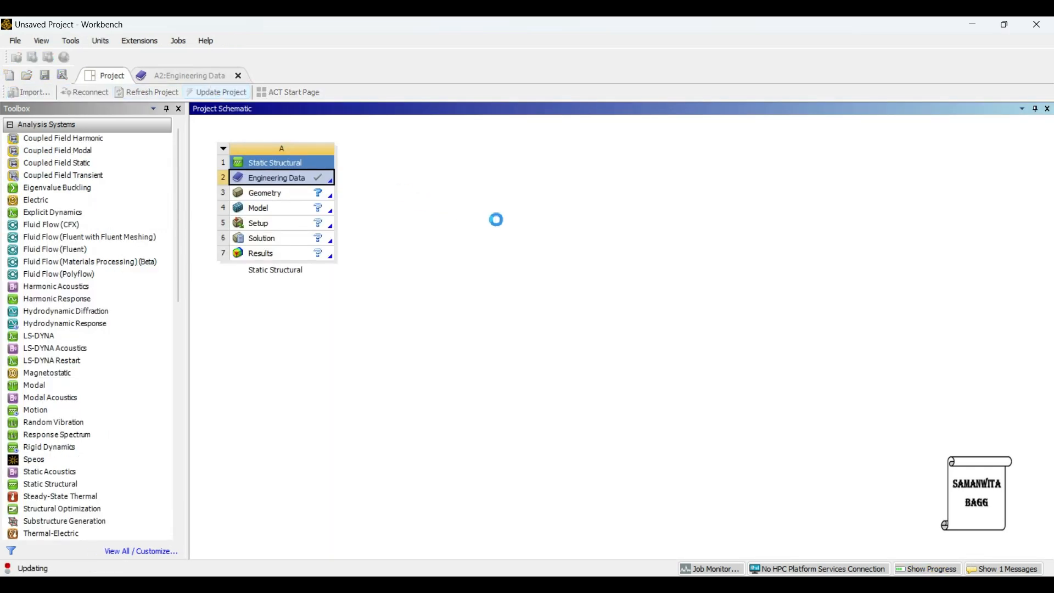
pyautogui.click(285, 197)
pyautogui.rightClick(284, 197)
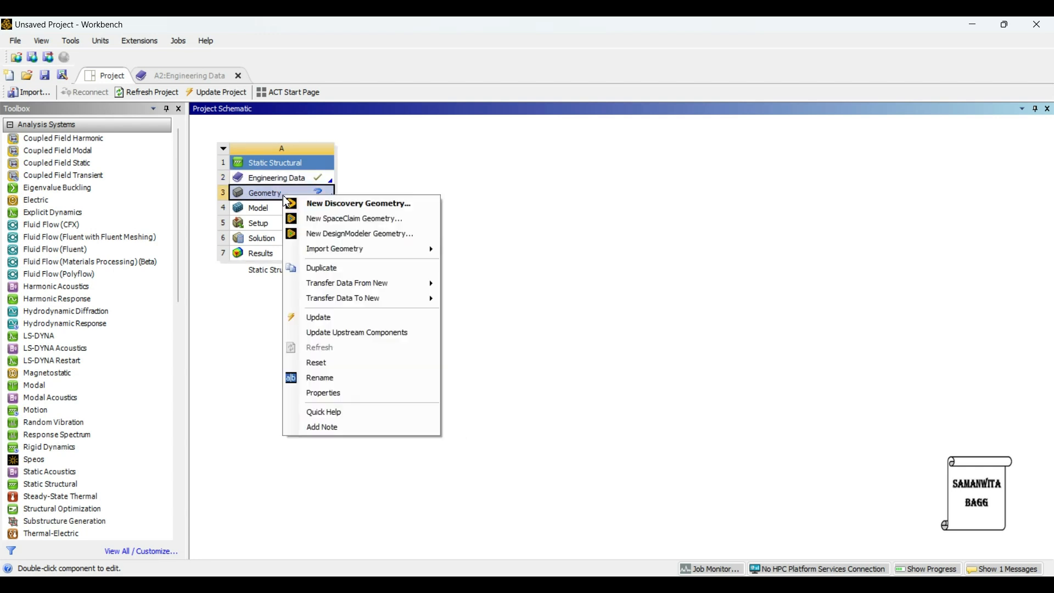
pyautogui.click(389, 239)
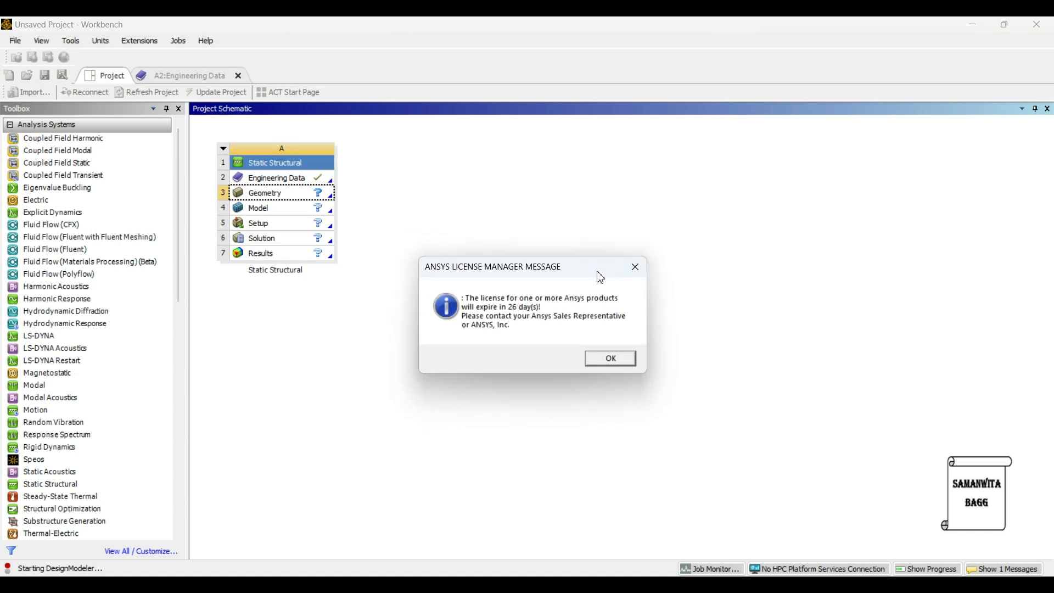
pyautogui.click(607, 358)
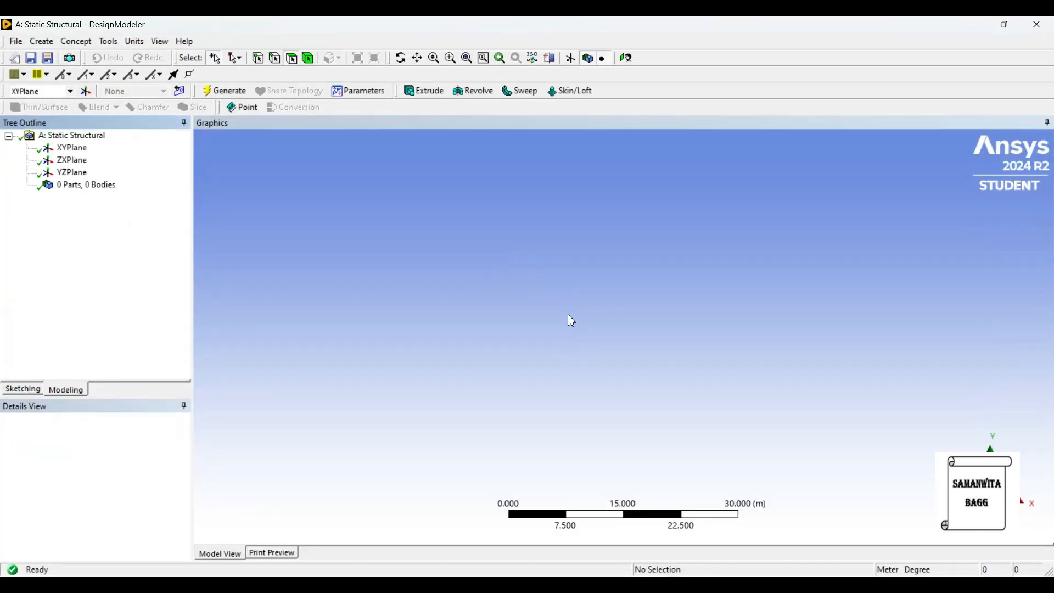
# Step: Set the model units to millimetres and face the view onto the XY plane
pyautogui.click(138, 45)
pyautogui.click(169, 85)
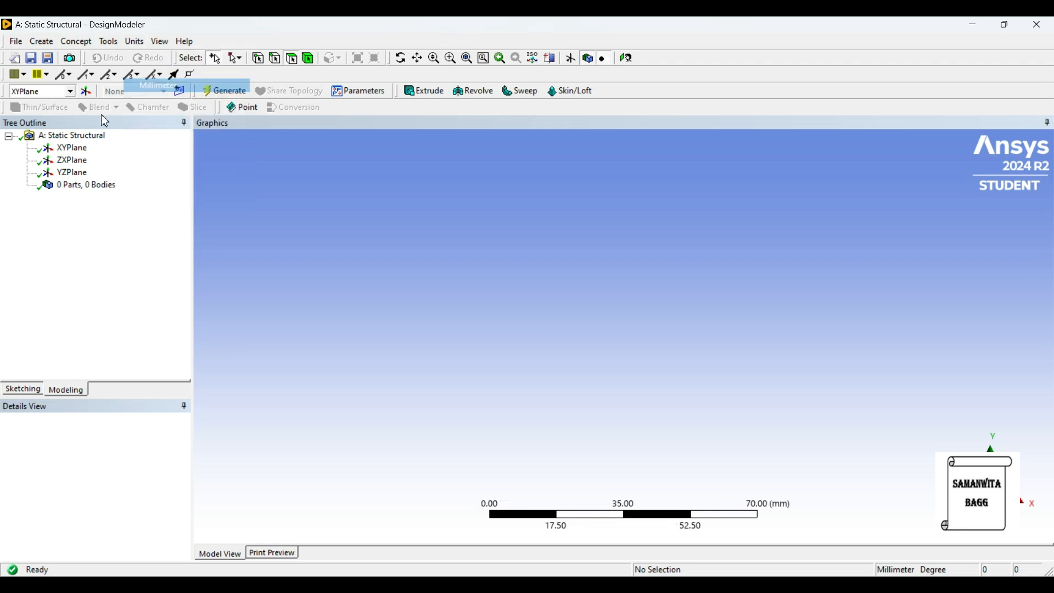
pyautogui.click(76, 153)
pyautogui.click(628, 59)
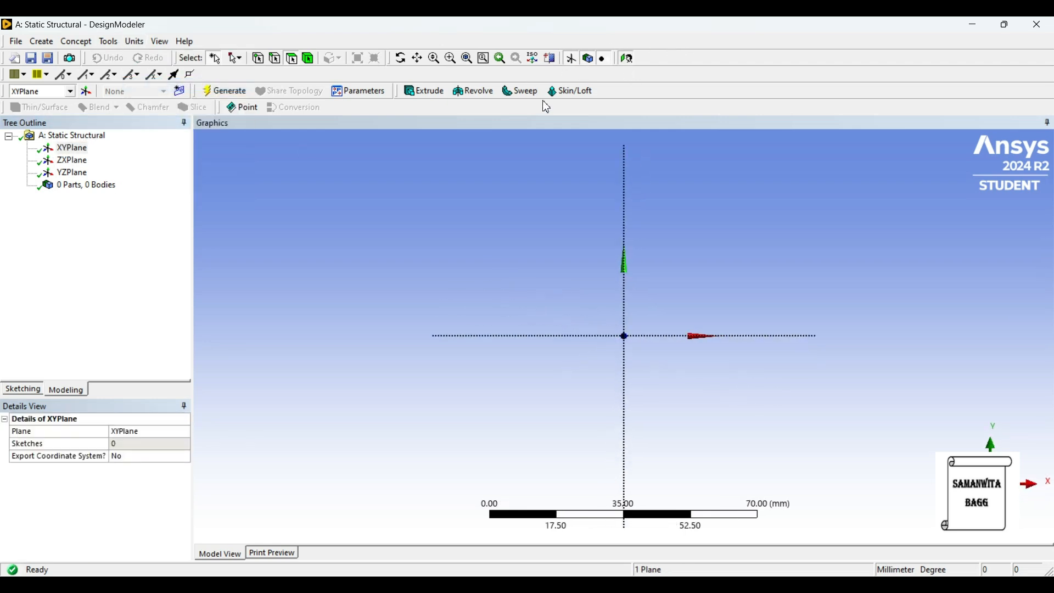
# Step: Sketch a rectangle about 90 mm wide and 50 mm high around the origin on the XY plane
pyautogui.click(27, 392)
pyautogui.click(33, 215)
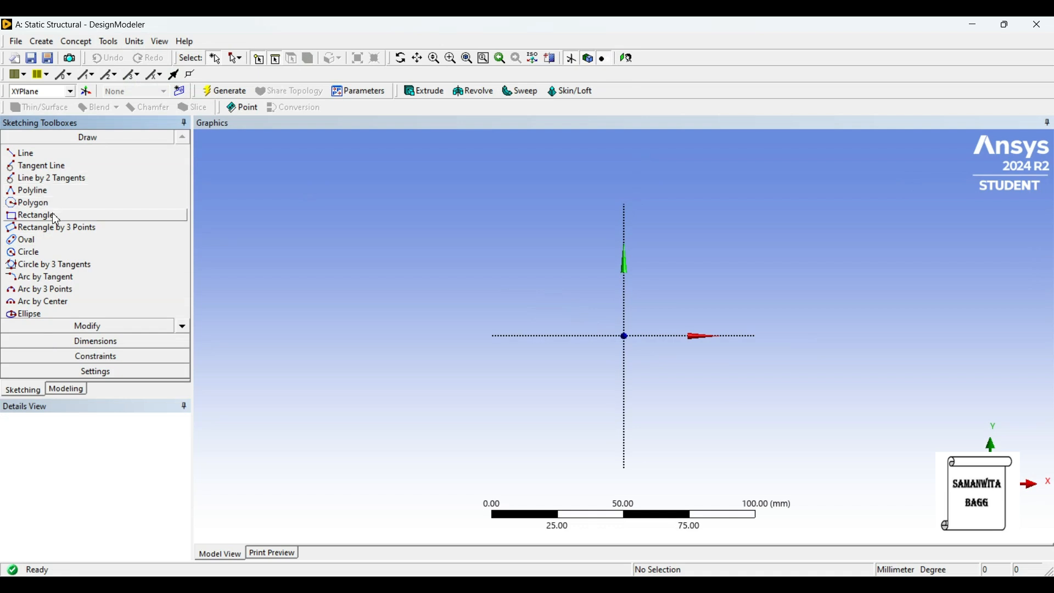
pyautogui.click(530, 270)
pyautogui.click(768, 402)
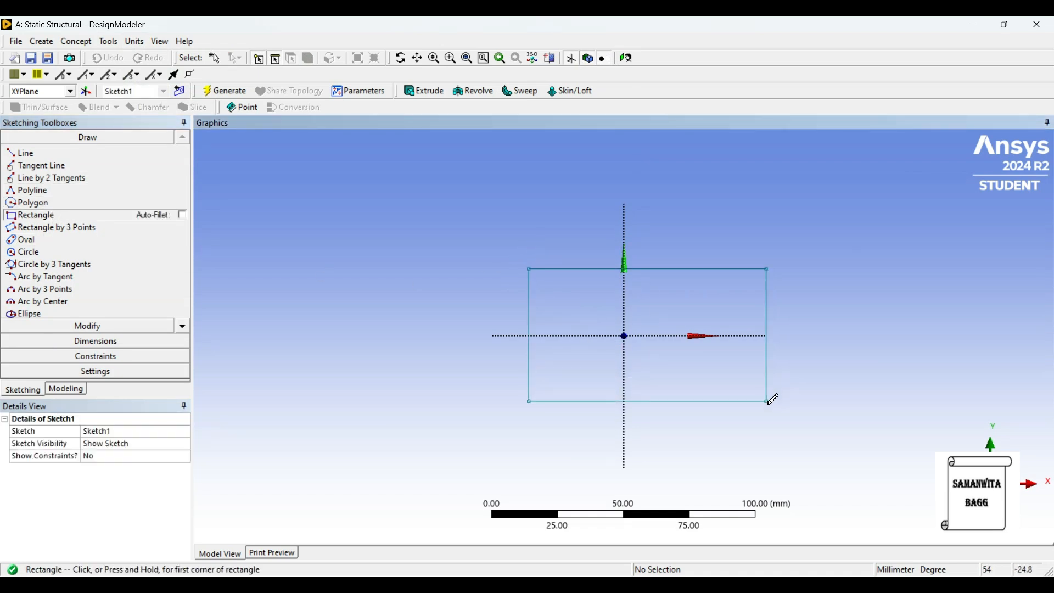
# Step: Dimension the rectangle's width along its upper edge and its height along its left edge
pyautogui.click(104, 348)
pyautogui.click(588, 268)
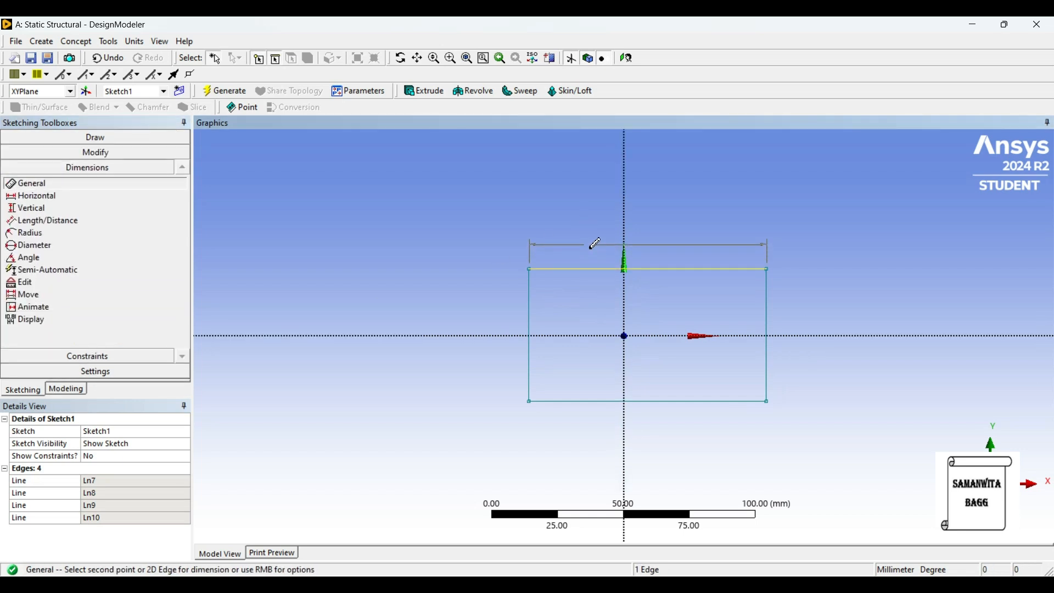
pyautogui.click(596, 244)
pyautogui.click(529, 305)
pyautogui.click(513, 304)
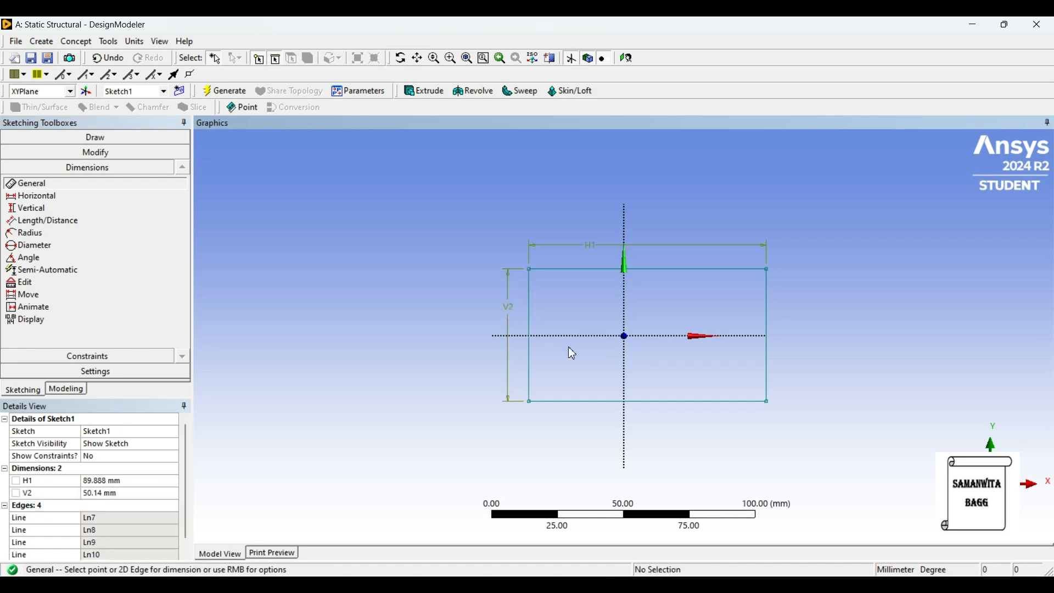
# Step: Dimension the distances from the rectangle's left edge to the vertical axis and from its lower edge to the horizontal axis
pyautogui.click(623, 351)
pyautogui.click(530, 372)
pyautogui.click(566, 422)
pyautogui.click(558, 336)
pyautogui.click(566, 402)
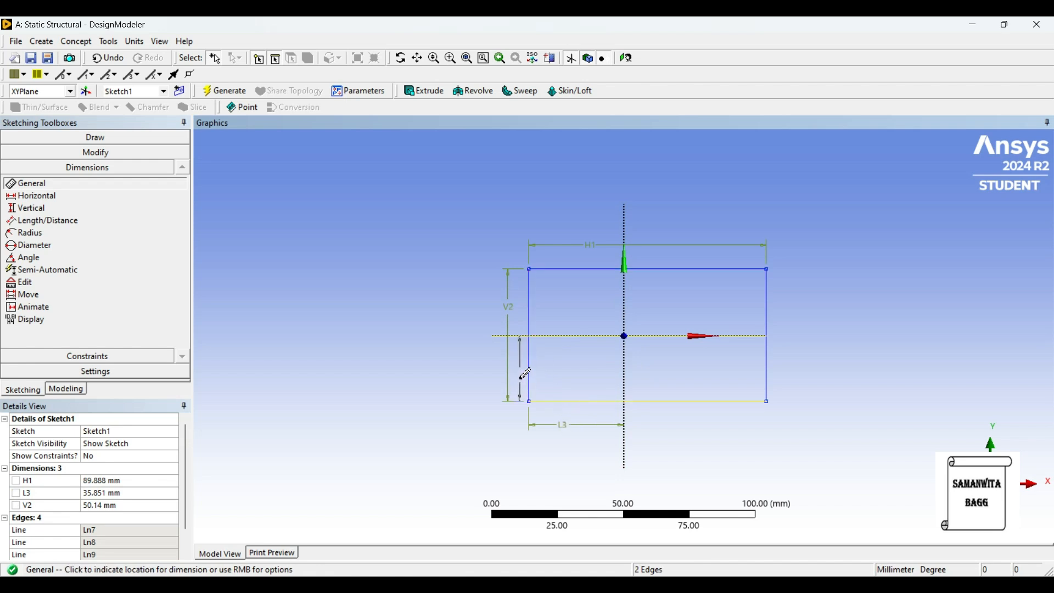
pyautogui.click(522, 372)
# Step: Set the rectangle's width to 100 mm and its height to 50 mm
pyautogui.click(99, 481)
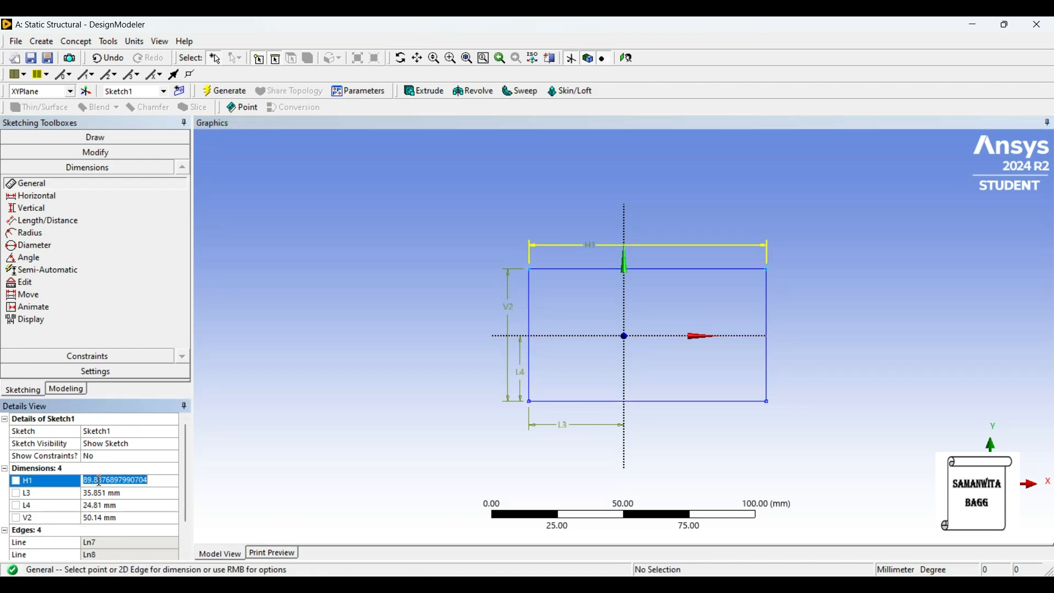
pyautogui.write('100')
pyautogui.press('Return')
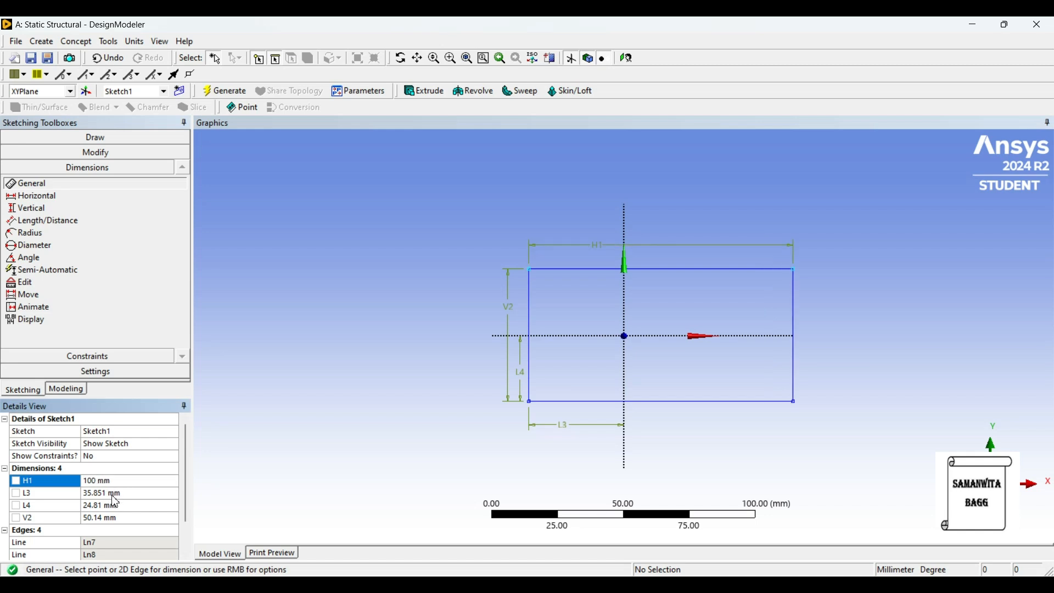
pyautogui.click(106, 518)
pyautogui.write('50')
pyautogui.press('Return')
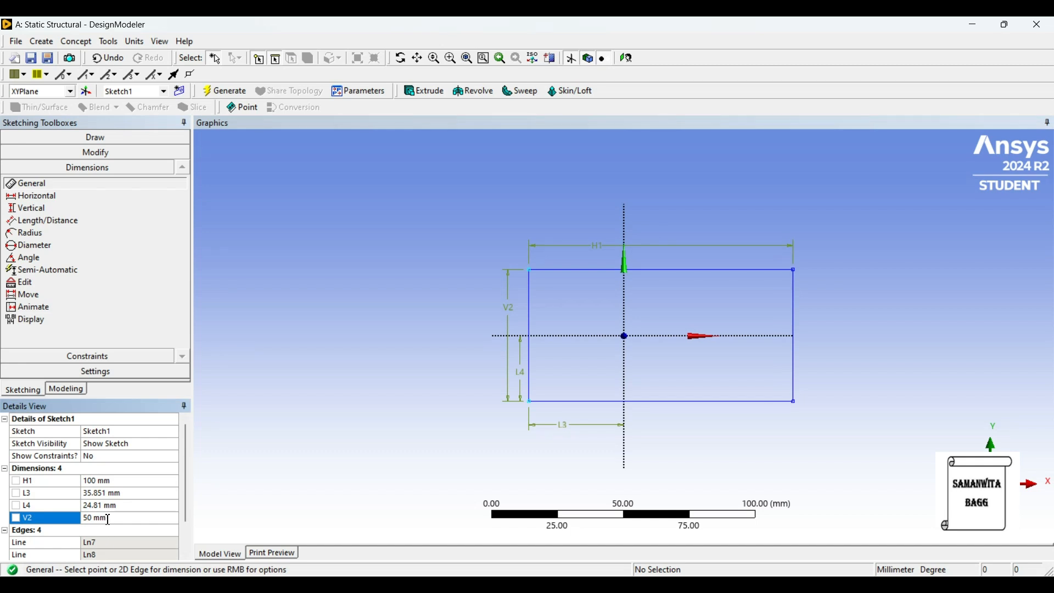
# Step: Centre the rectangle by setting its lower edge 25 mm from the horizontal axis and its left edge 50 mm from the vertical axis
pyautogui.click(117, 507)
pyautogui.write('25')
pyautogui.press('Return')
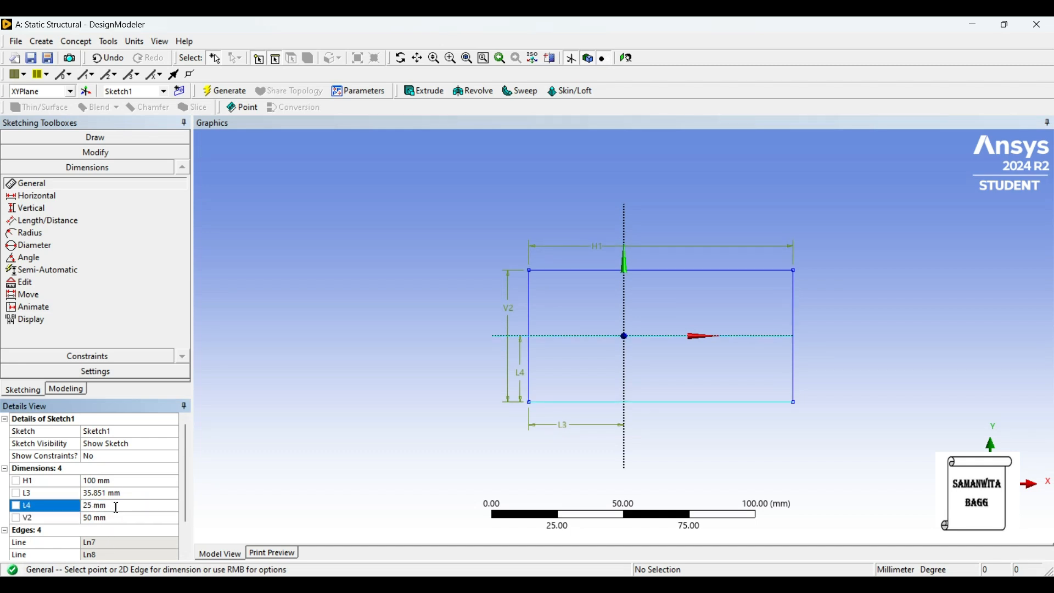
pyautogui.click(105, 495)
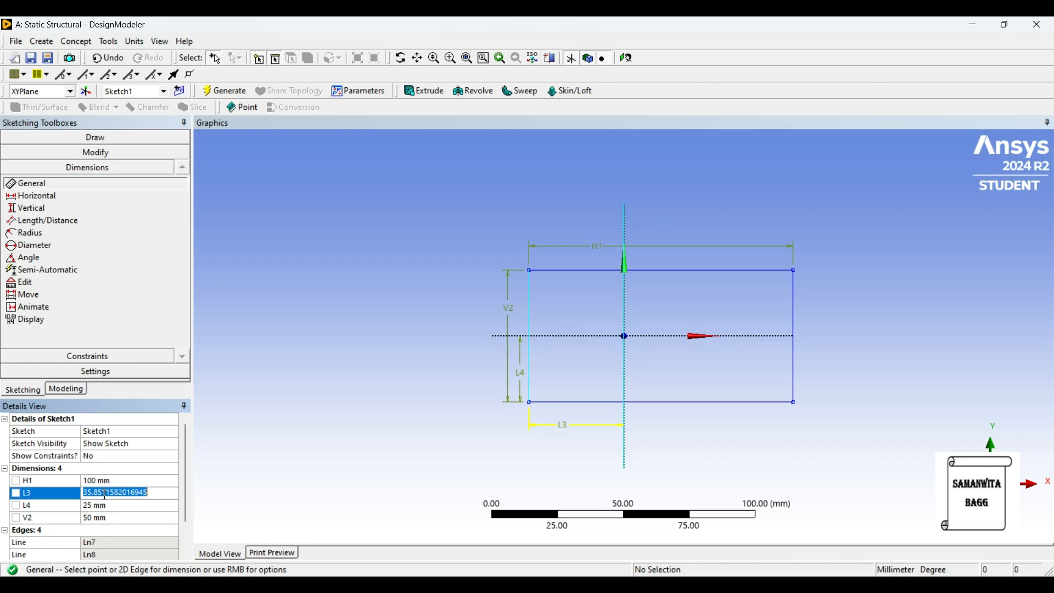
pyautogui.write('50')
pyautogui.press('Return')
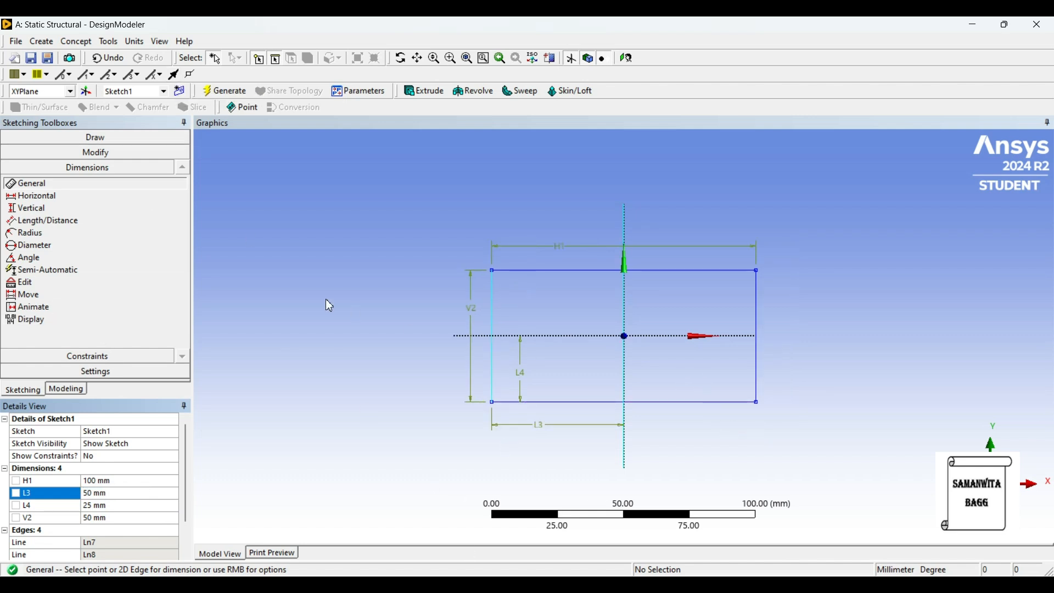
# Step: Sketch a smaller rectangle inside the outer one, with its lower-right corner at about X 40.5 mm, Y -17.5 mm
pyautogui.click(107, 138)
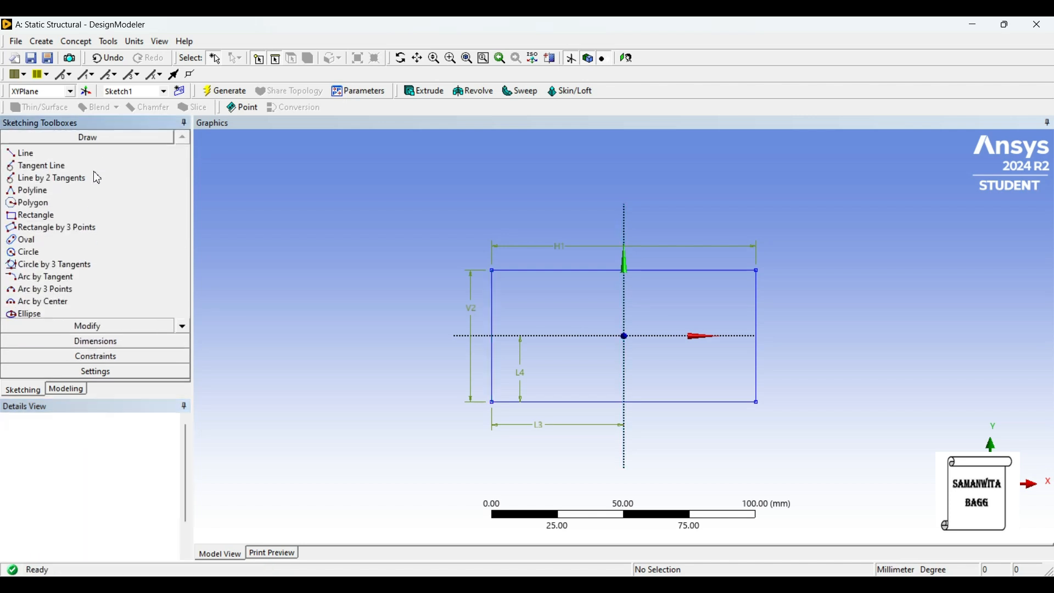
pyautogui.click(33, 216)
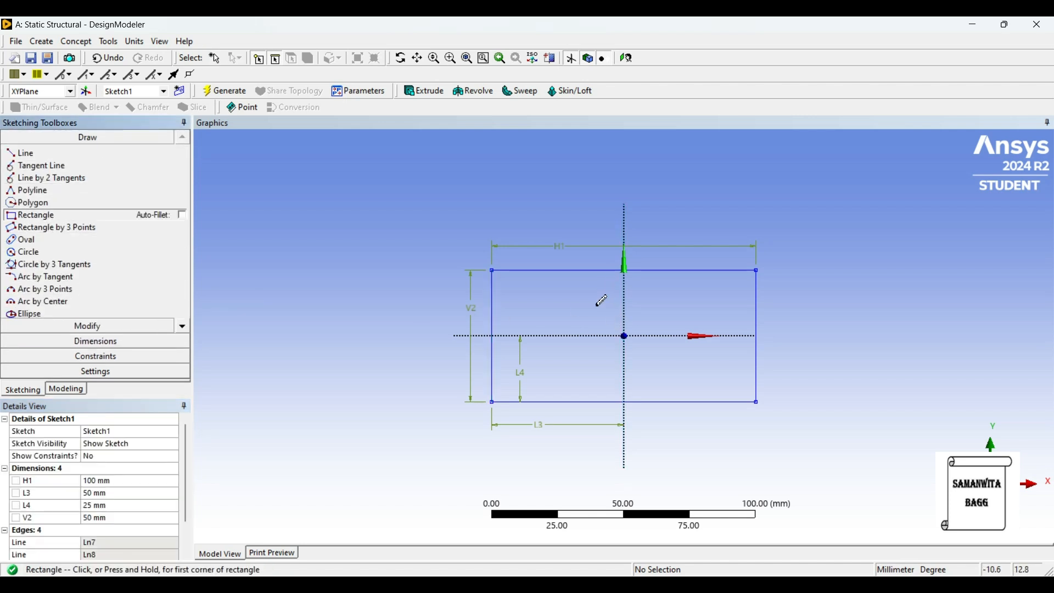
pyautogui.click(510, 284)
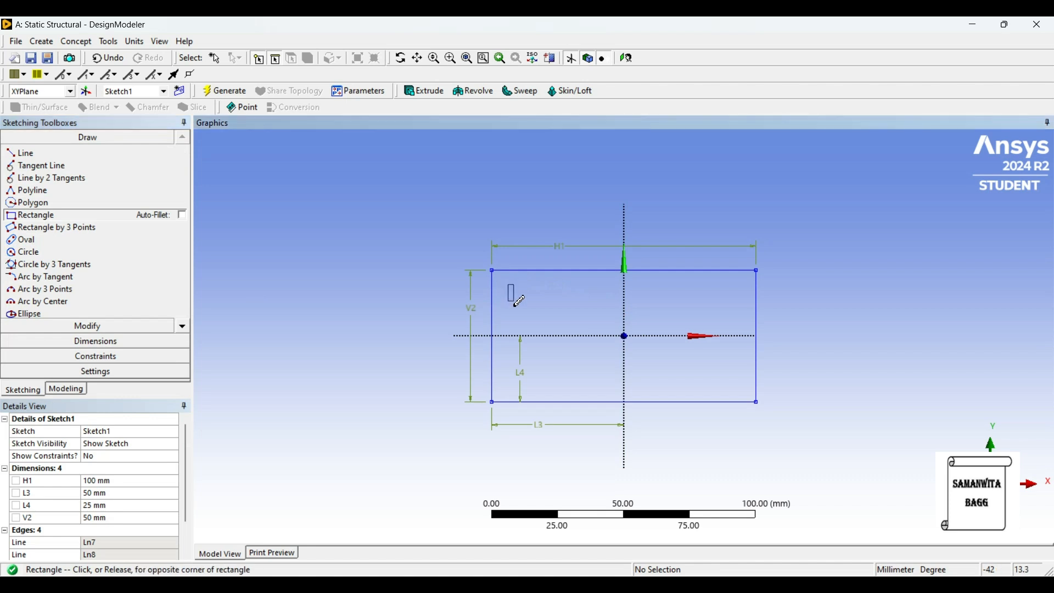
pyautogui.click(733, 382)
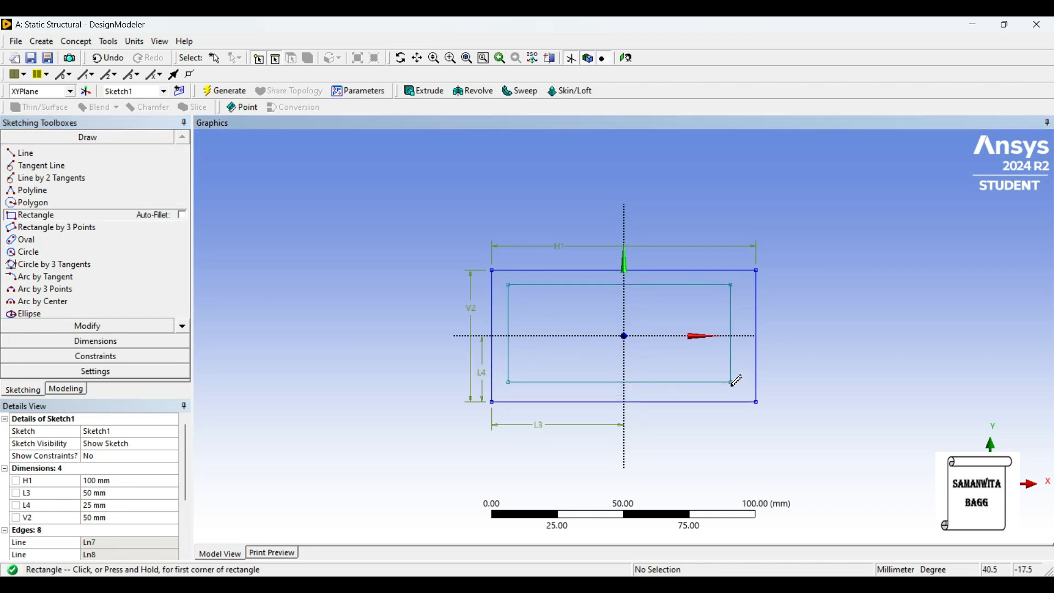
# Step: Dimension the inner rectangle's width and height
pyautogui.click(106, 348)
pyautogui.click(672, 285)
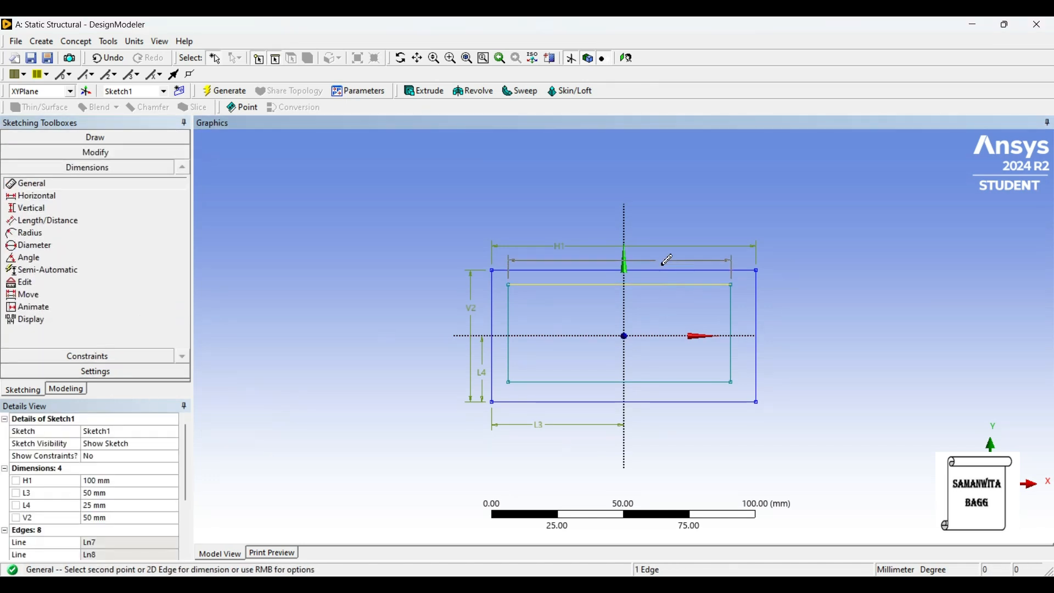
pyautogui.click(668, 260)
pyautogui.click(509, 336)
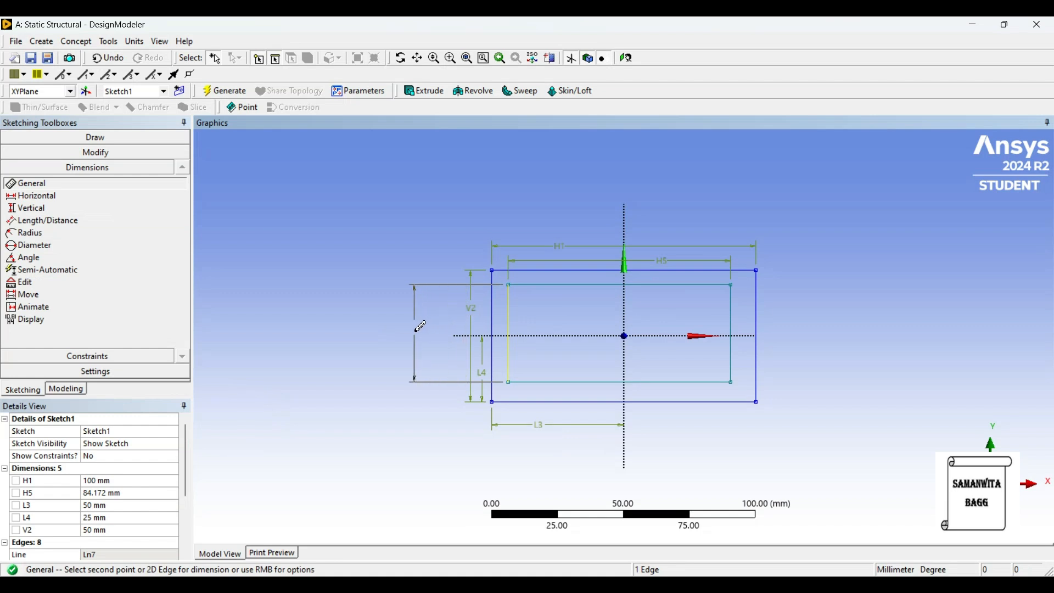
pyautogui.click(422, 325)
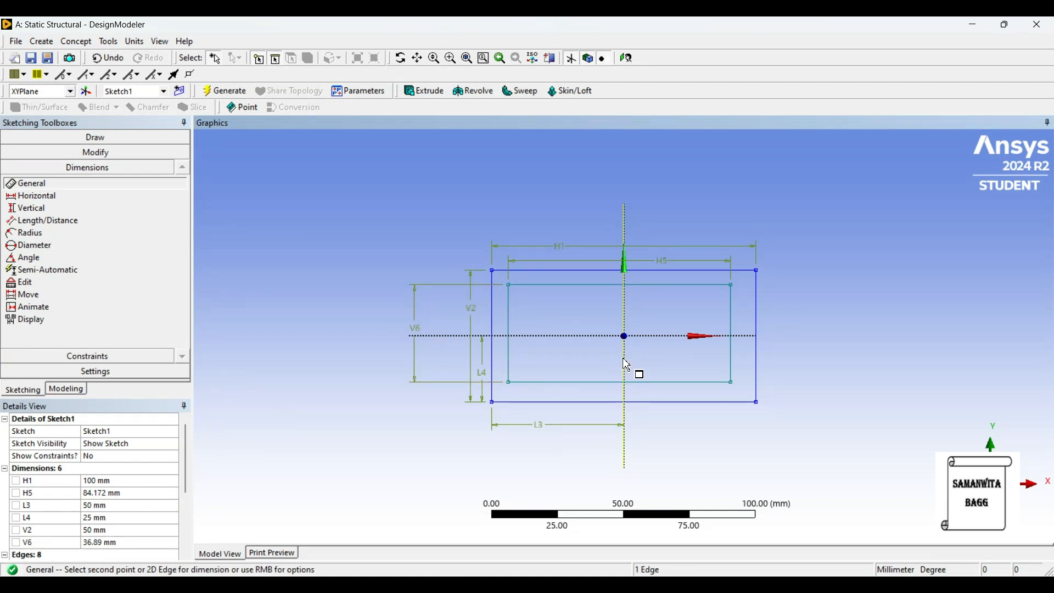
# Step: Dimension the distances from the inner rectangle's left edge to the vertical axis and from its lower edge to the horizontal axis
pyautogui.click(510, 356)
pyautogui.click(555, 467)
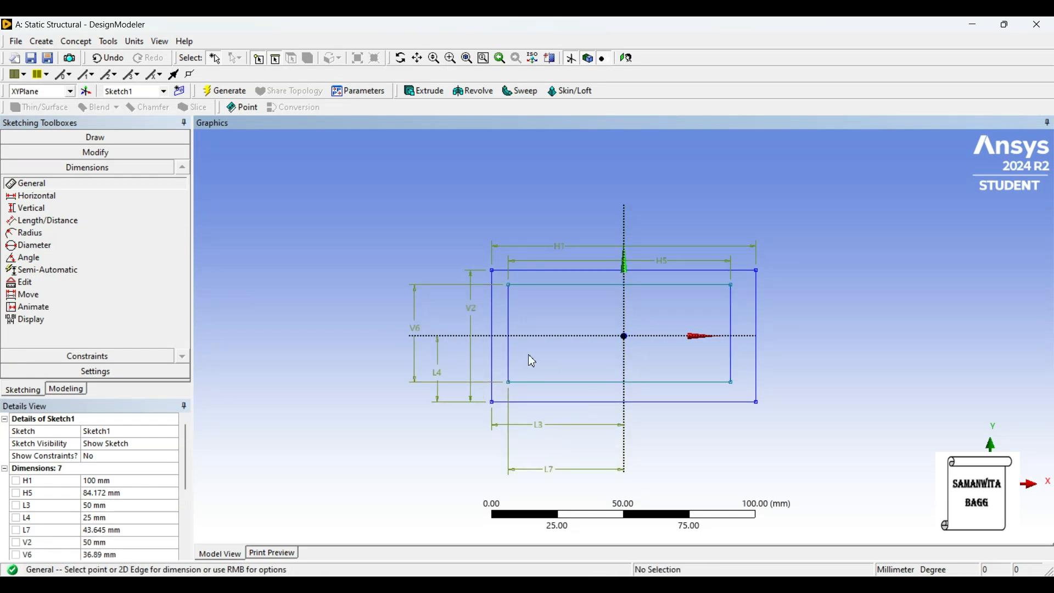
pyautogui.click(541, 336)
pyautogui.click(552, 382)
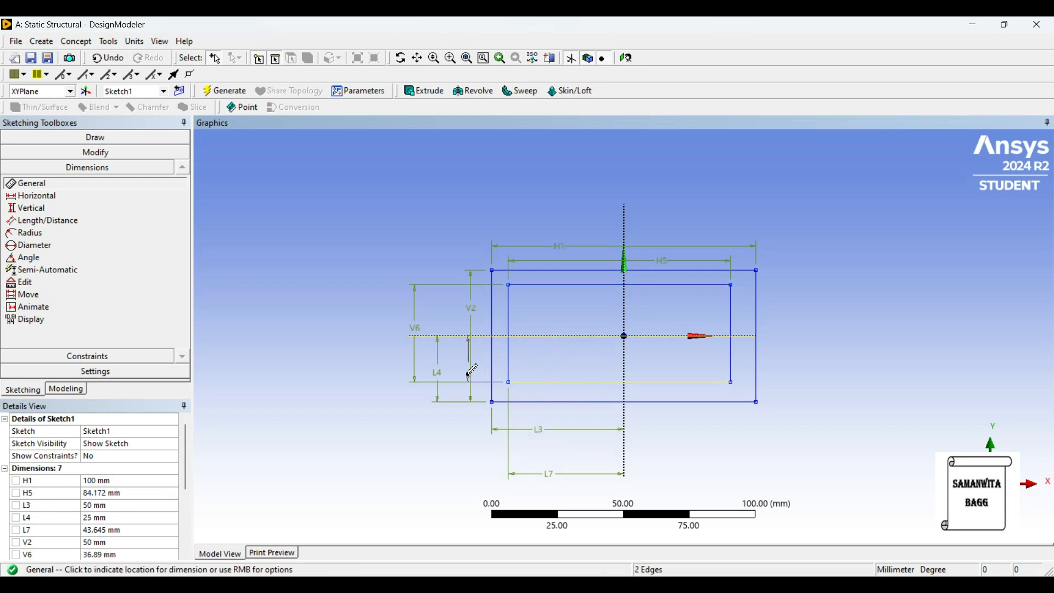
pyautogui.click(384, 372)
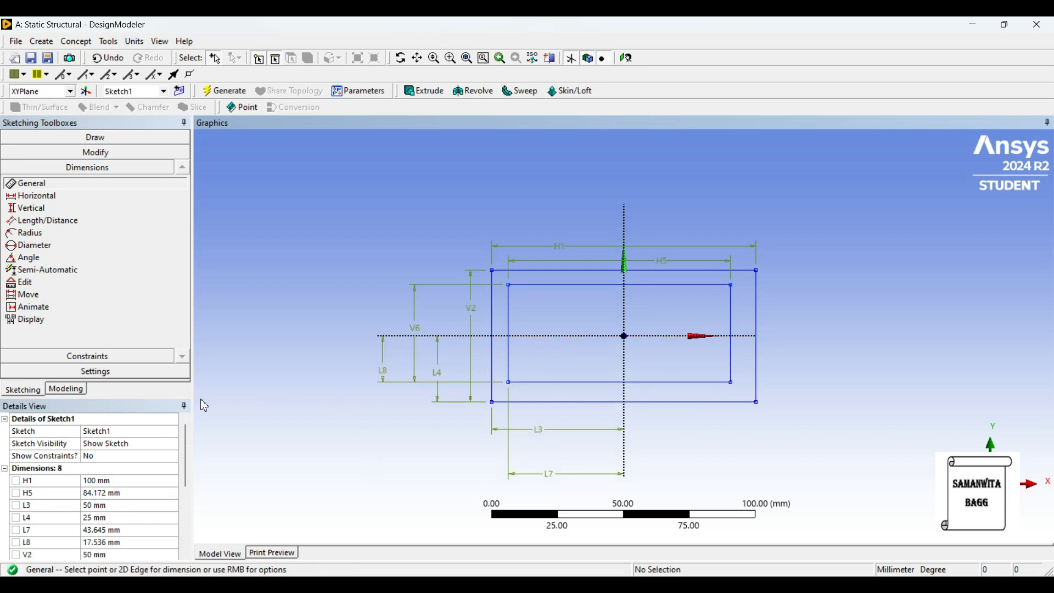
# Step: Set the inner rectangle's width to 80 mm
pyautogui.click(127, 496)
pyautogui.write('8')
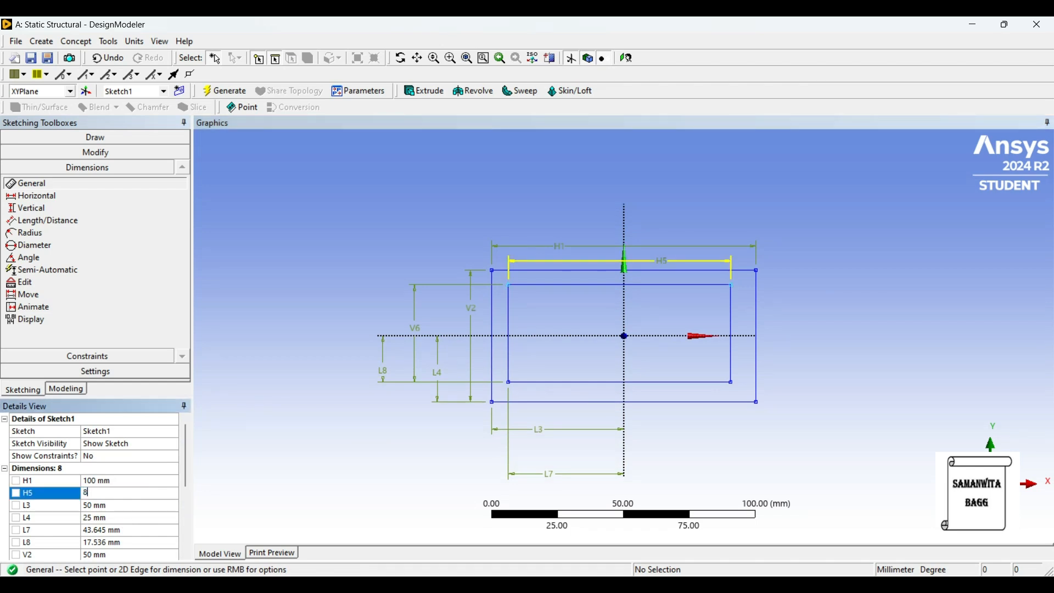
pyautogui.write('0')
pyautogui.press('Return')
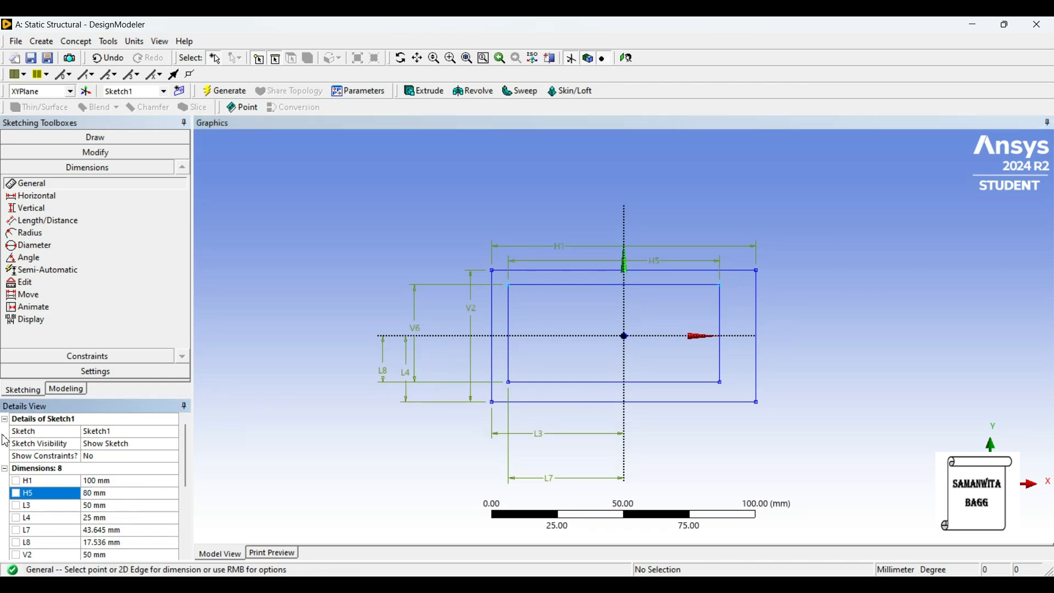
# Step: Set the distance from the inner rectangle's lower edge to the horizontal axis to 40 mm
pyautogui.click(109, 545)
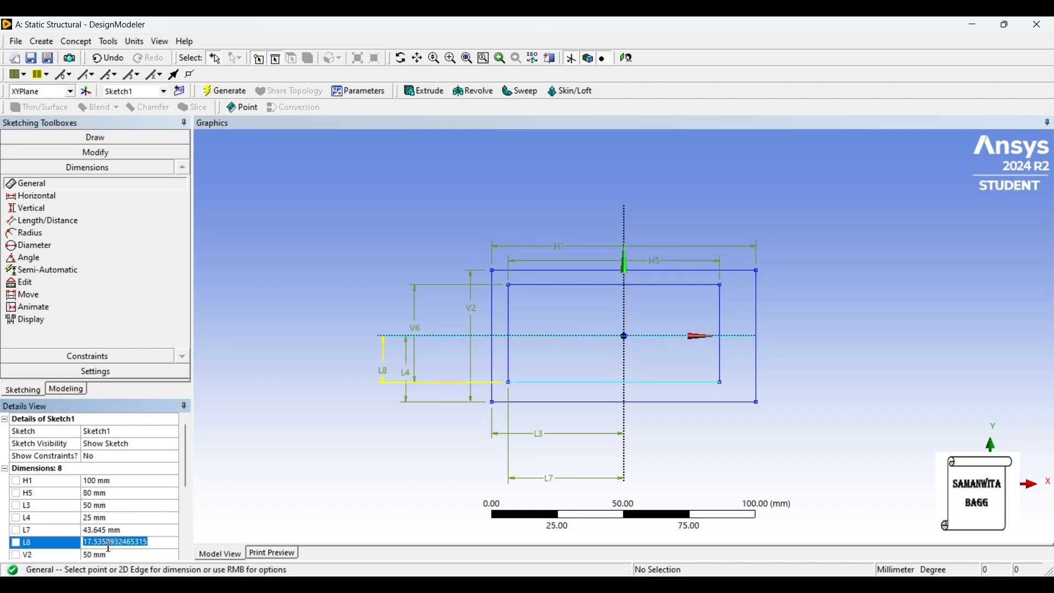
pyautogui.write('40')
pyautogui.press('Return')
# Step: Set the distance from the inner rectangle's left edge to the vertical axis to 40 mm
pyautogui.click(109, 493)
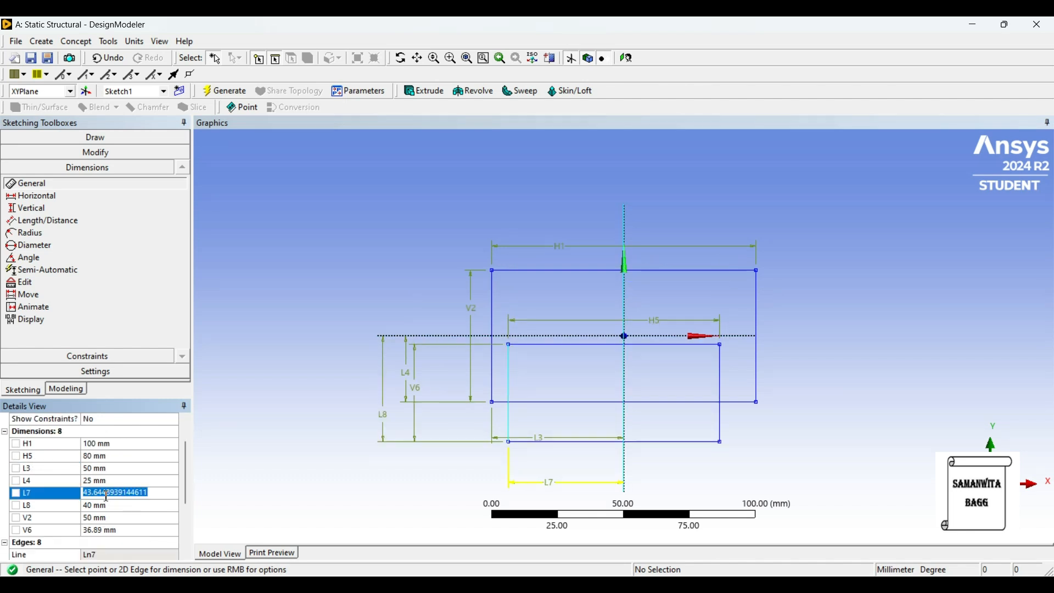
pyautogui.write('40')
pyautogui.press('Return')
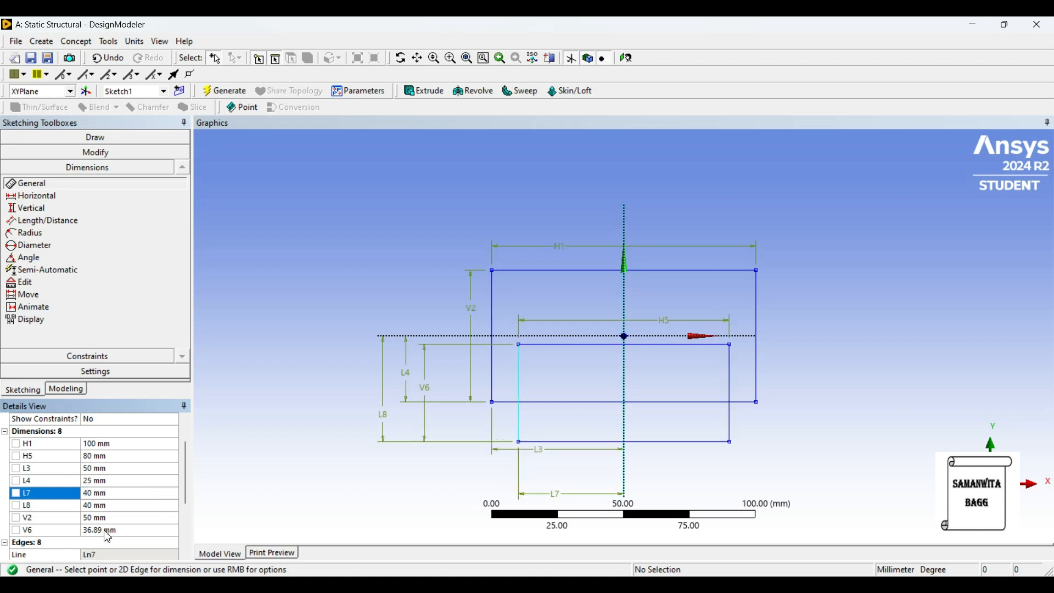
# Step: Set the inner rectangle's height to 20 mm
pyautogui.click(107, 532)
pyautogui.write('20')
pyautogui.press('Return')
# Step: Set the inner rectangle's height to 40 mm and its lower edge's distance from the horizontal axis to 20 mm
pyautogui.scroll(-1, 107, 531)
pyautogui.click(103, 507)
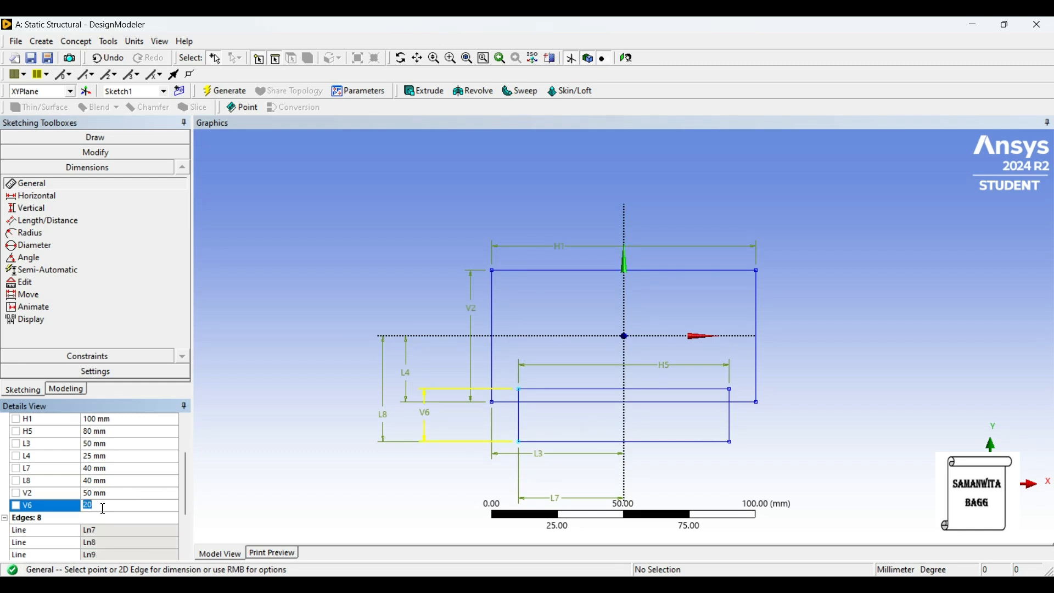
pyautogui.write('40')
pyautogui.press('Return')
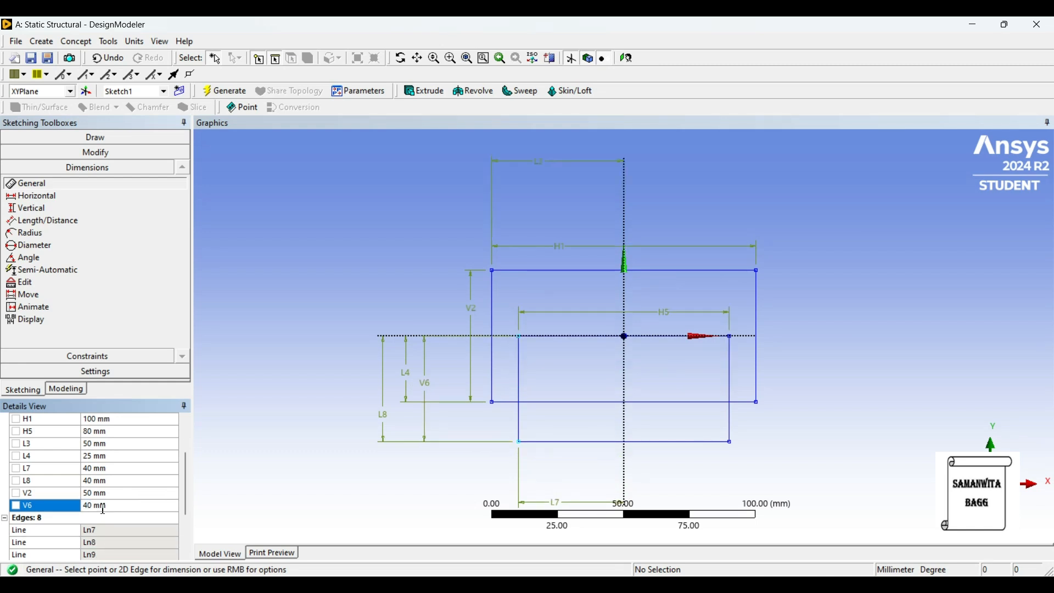
pyautogui.click(104, 481)
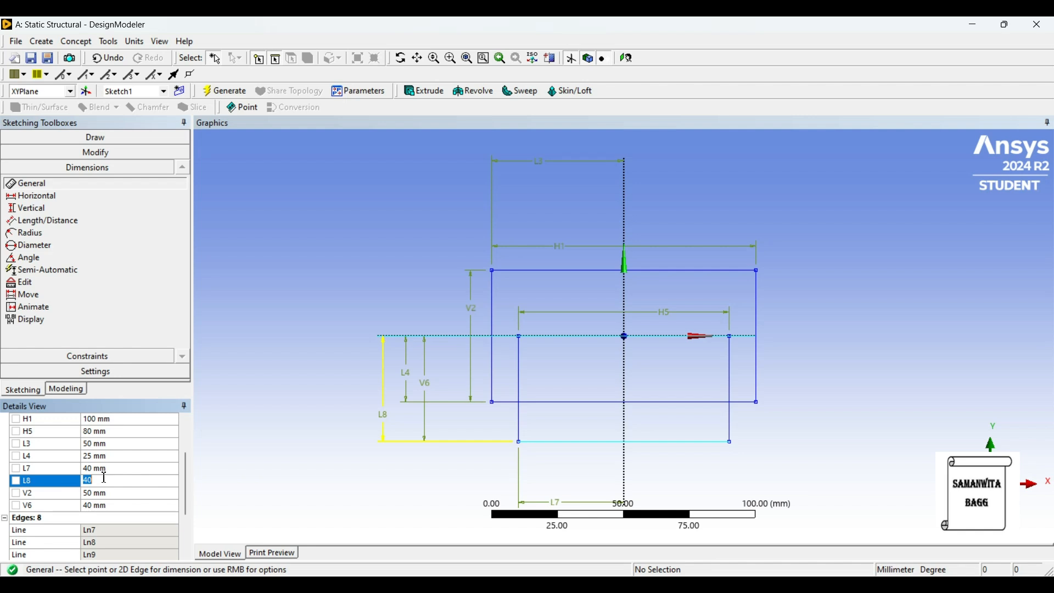
pyautogui.press('Return')
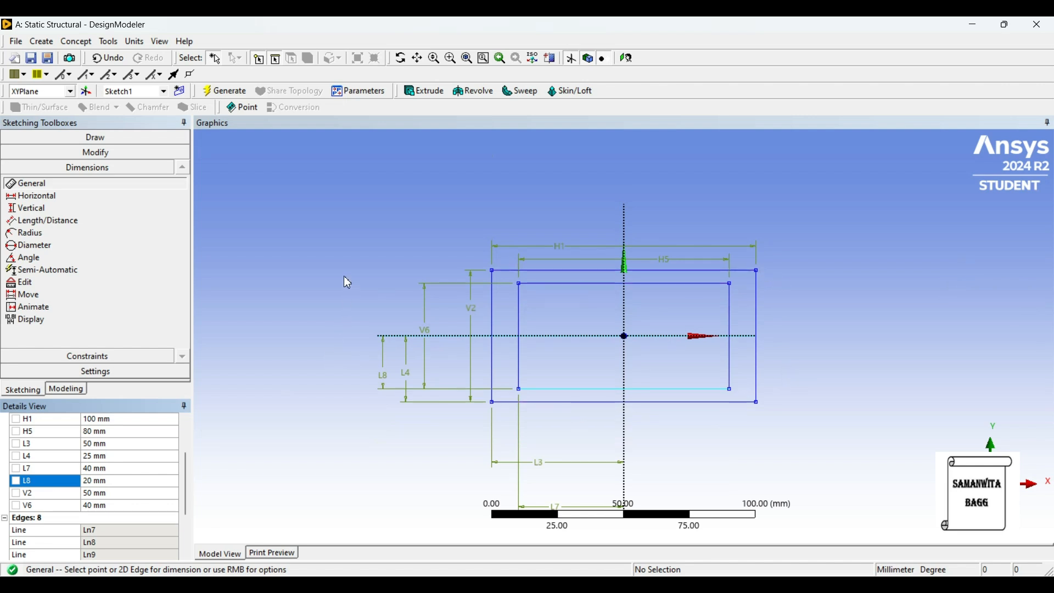
# Step: Extrude Sketch1 to a depth of 3000 mm and generate the hollow rectangular beam
pyautogui.click(60, 390)
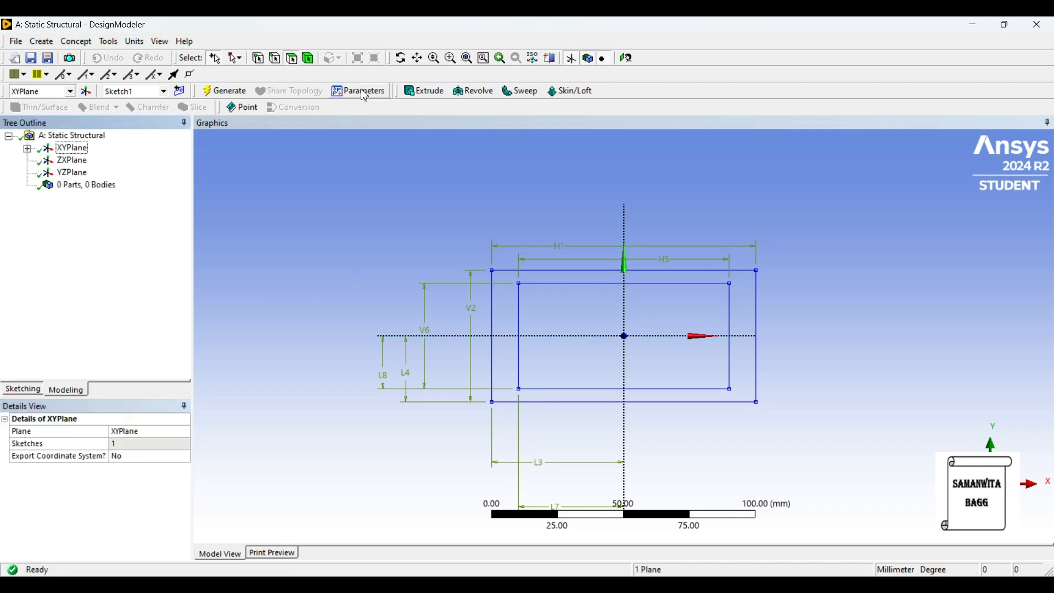
pyautogui.click(426, 92)
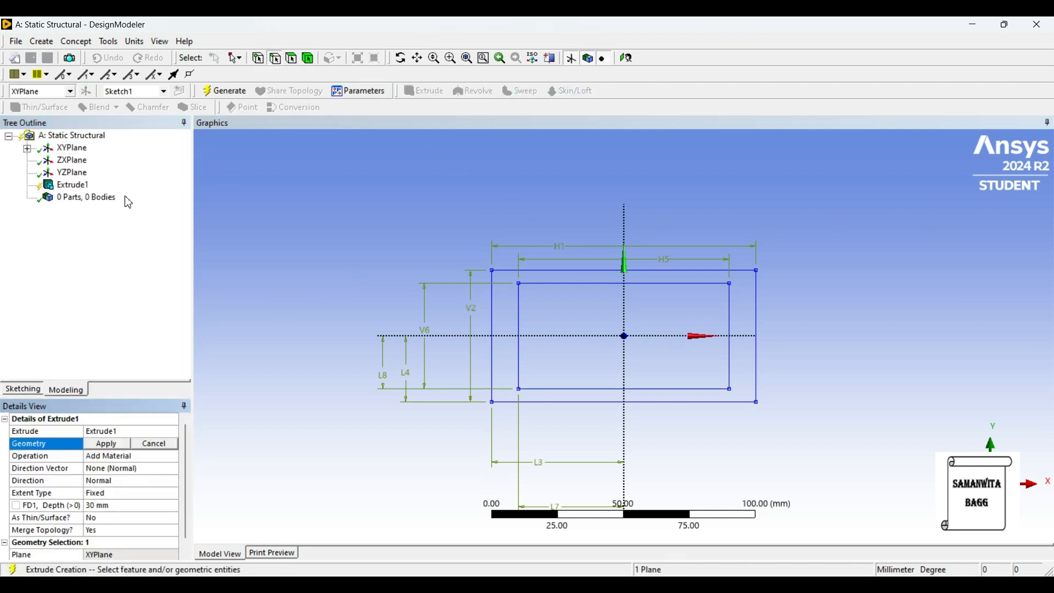
pyautogui.click(26, 149)
pyautogui.click(88, 161)
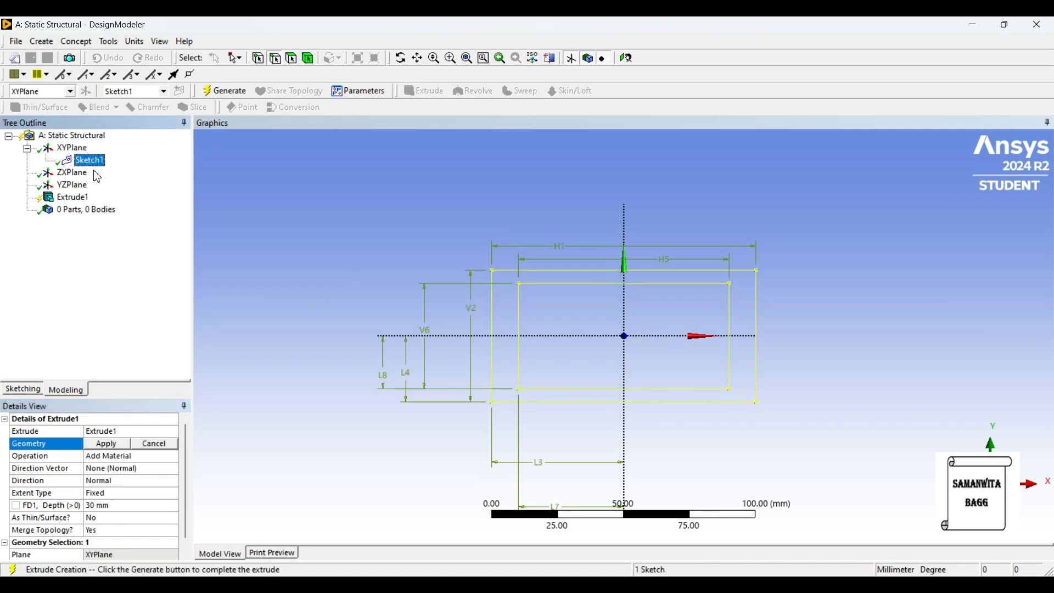
pyautogui.click(107, 446)
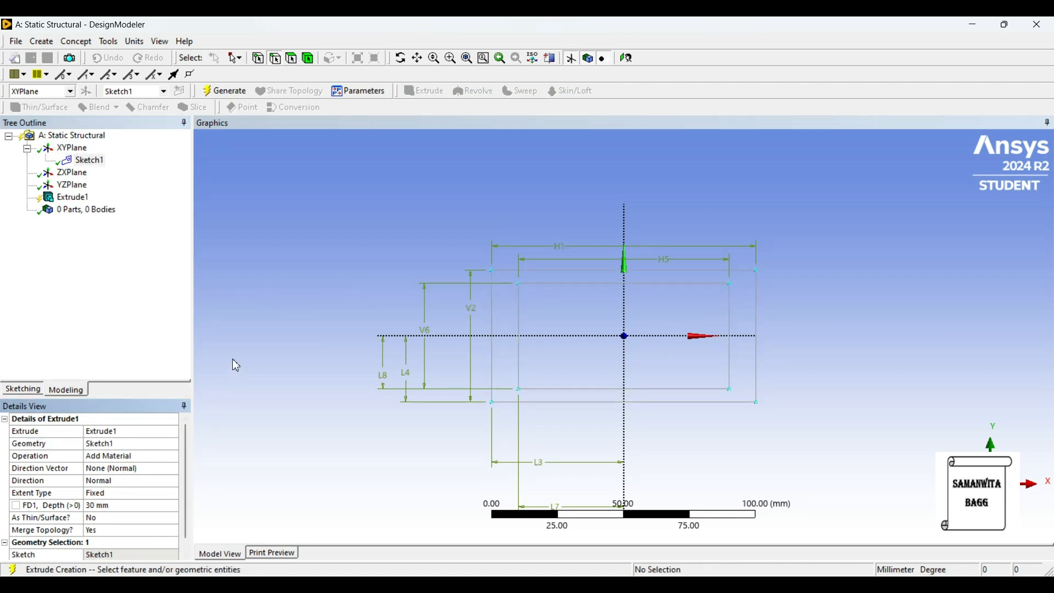
pyautogui.click(123, 506)
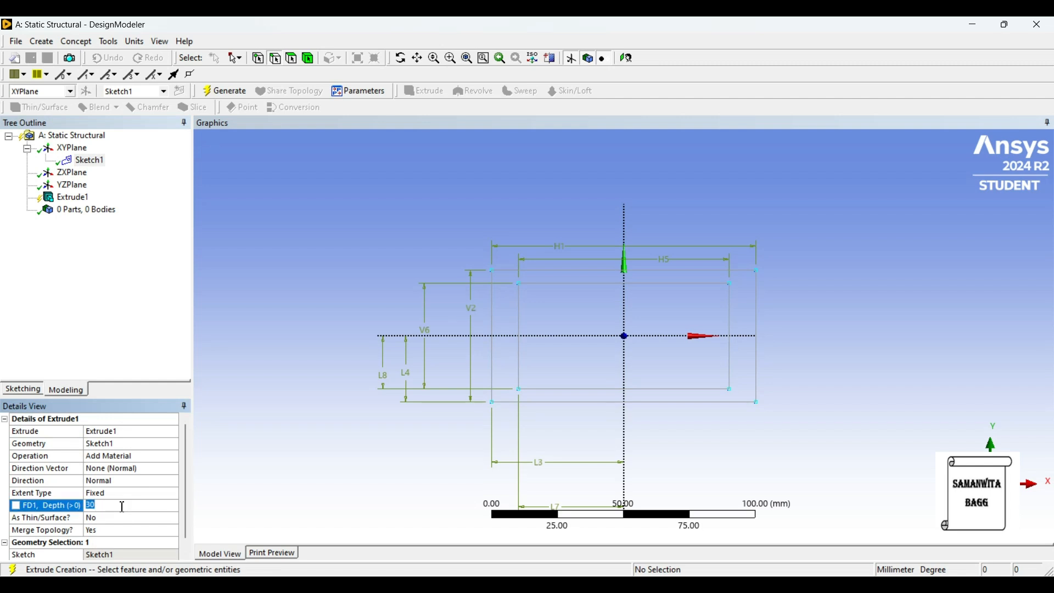
pyautogui.write('3000')
pyautogui.press('Return')
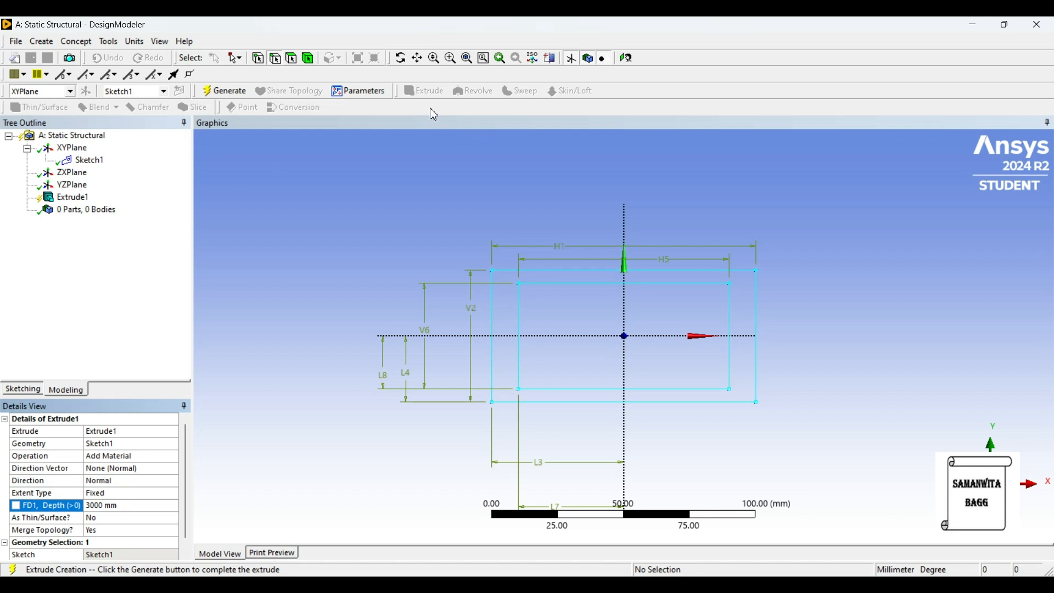
pyautogui.click(225, 91)
pyautogui.moveTo(794, 377)
pyautogui.mouseDown(button='middle')
pyautogui.moveTo(789, 337)
pyautogui.moveTo(769, 323)
pyautogui.mouseUp(button='middle')
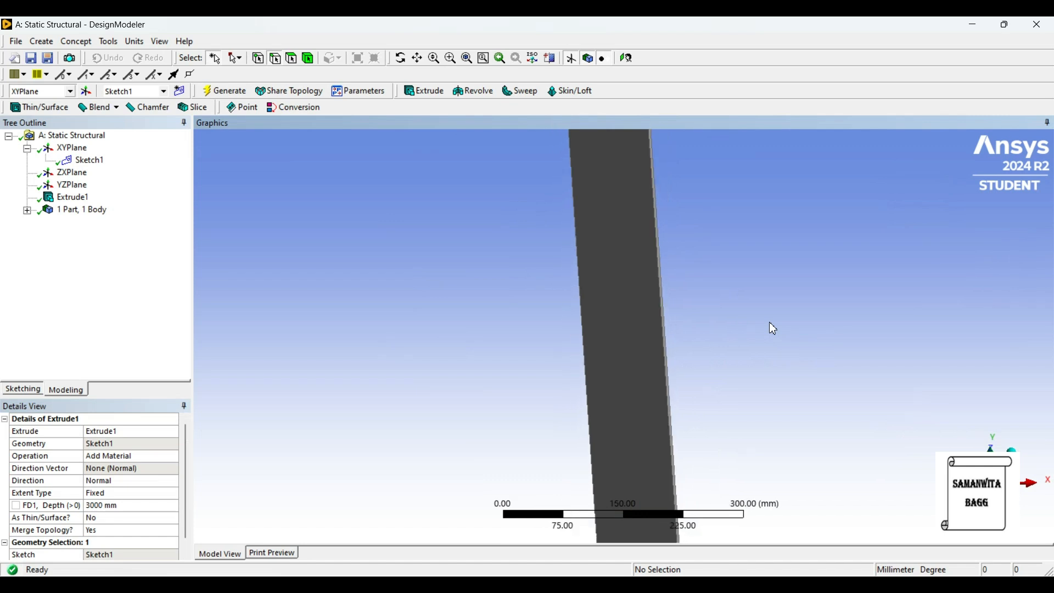
pyautogui.moveTo(704, 276); pyautogui.dragTo(712, 318, button='middle')
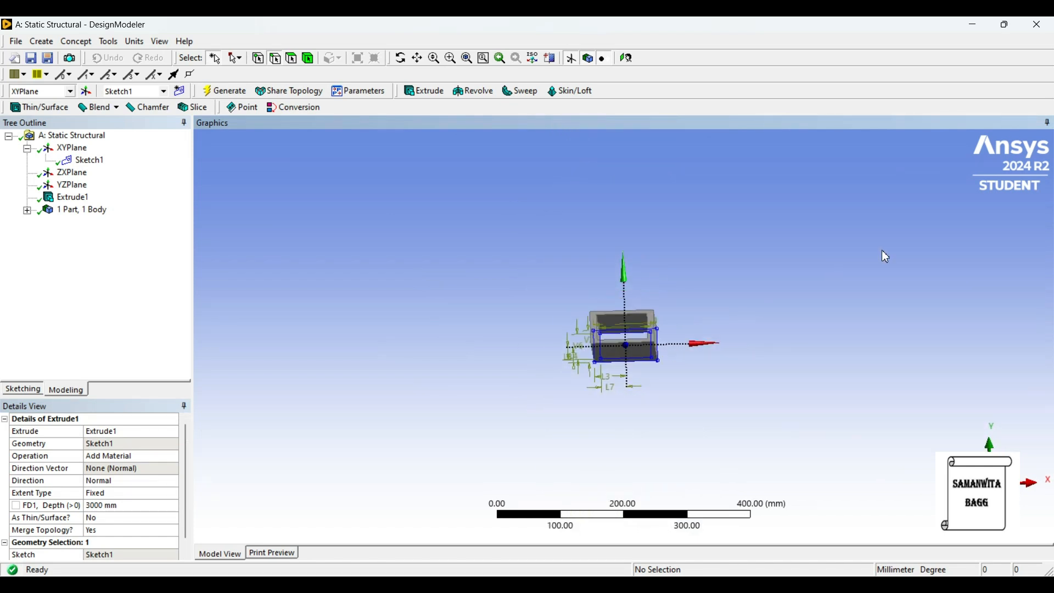
pyautogui.click(566, 258)
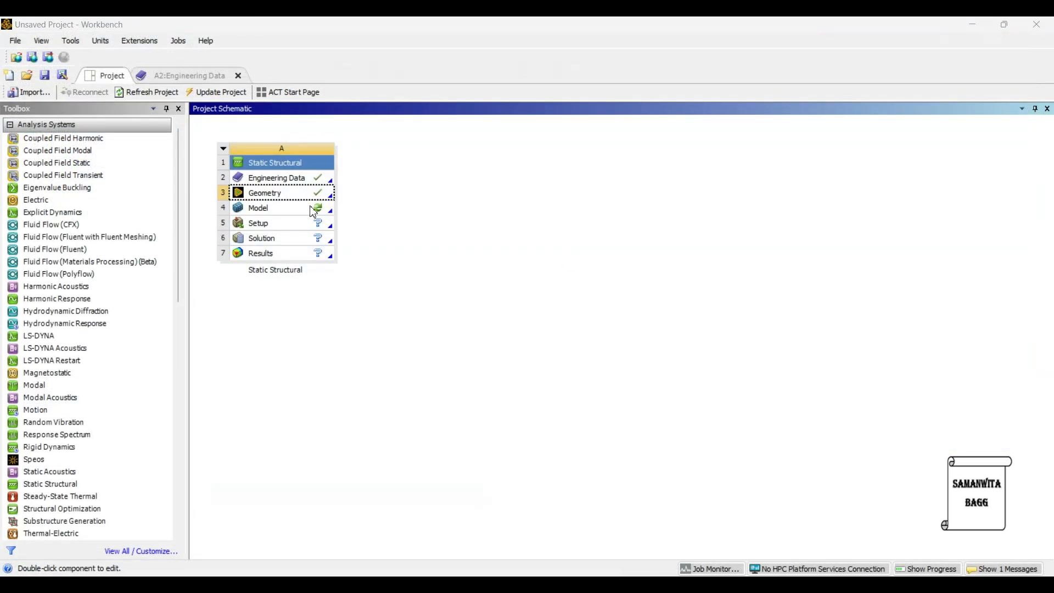
# Step: Open the Static Structural system's Model in Mechanical and assign the Concrete M30 material to the solid body
pyautogui.doubleClick(277, 209)
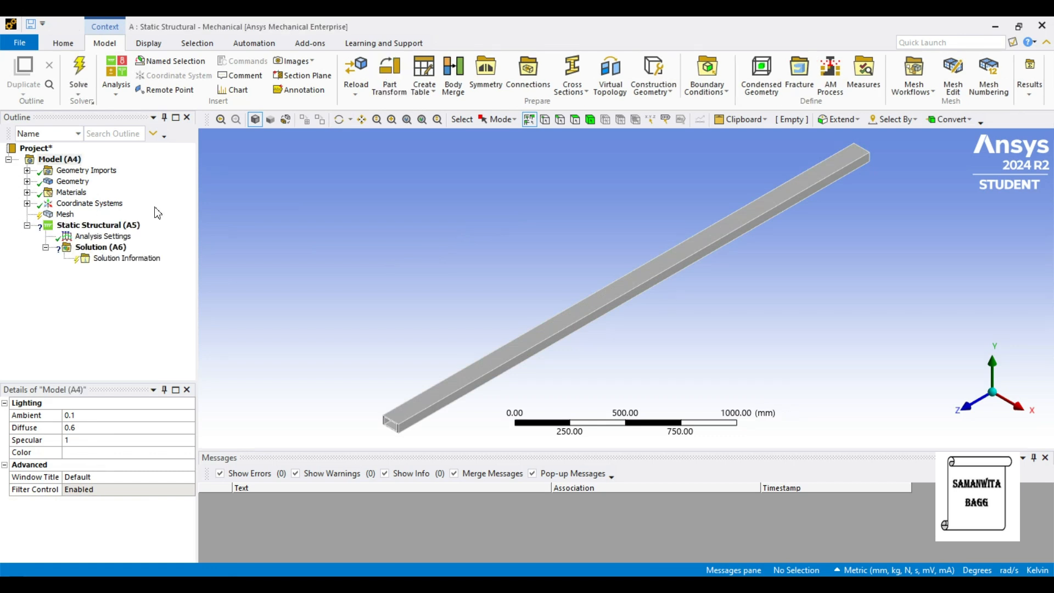
pyautogui.click(27, 181)
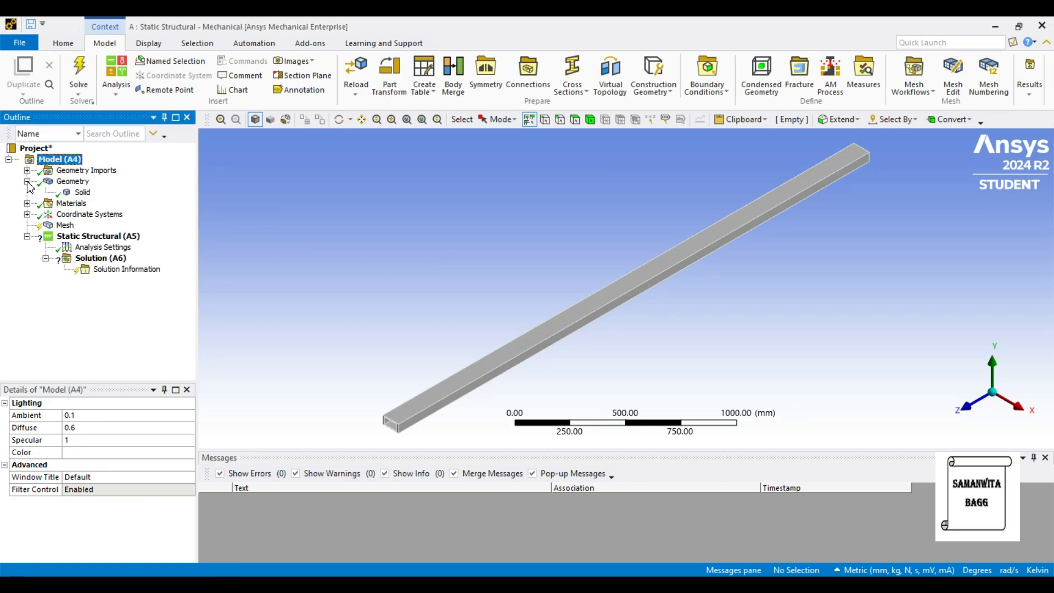
pyautogui.click(83, 193)
pyautogui.click(156, 513)
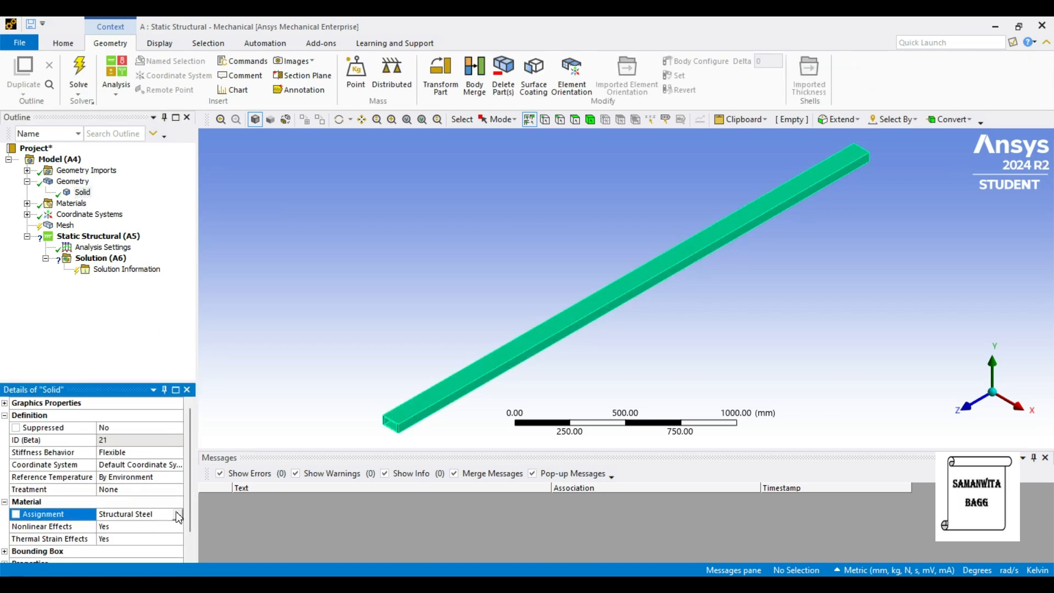
pyautogui.click(178, 515)
pyautogui.click(263, 394)
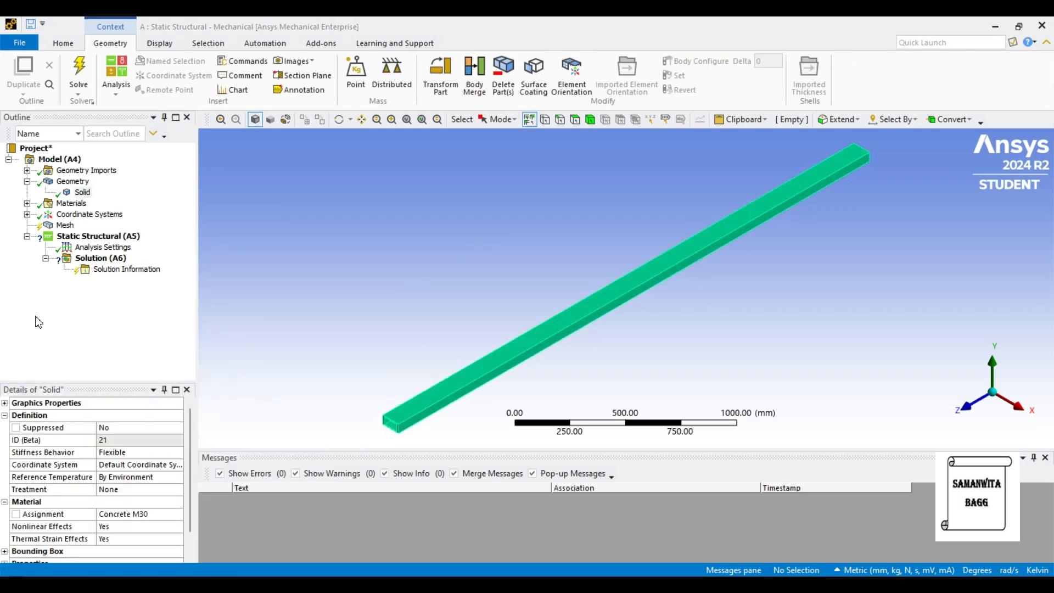
# Step: Generate the beam's mesh with the default element size
pyautogui.click(65, 225)
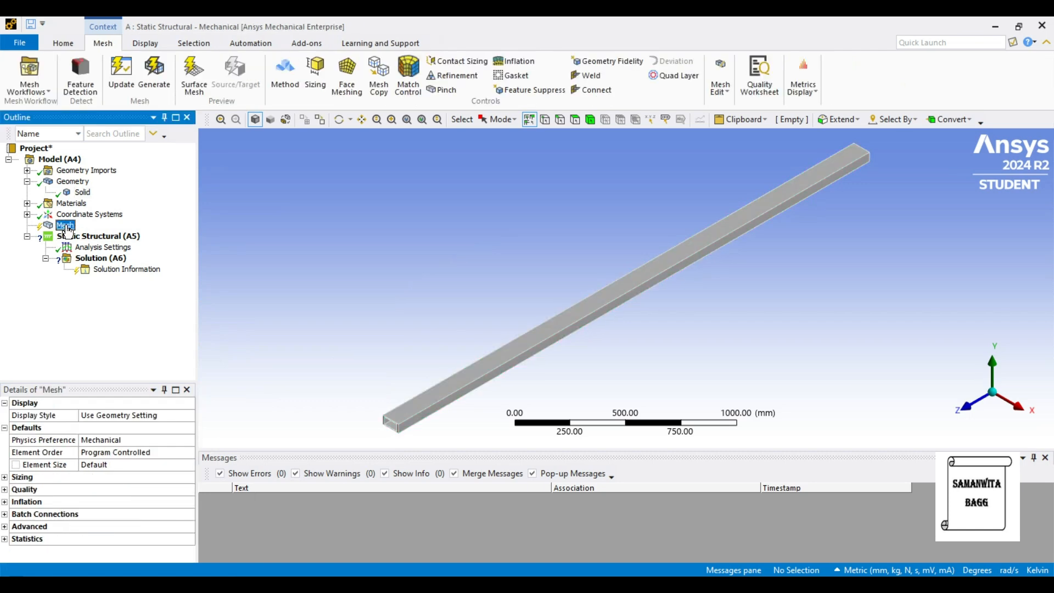
pyautogui.click(171, 85)
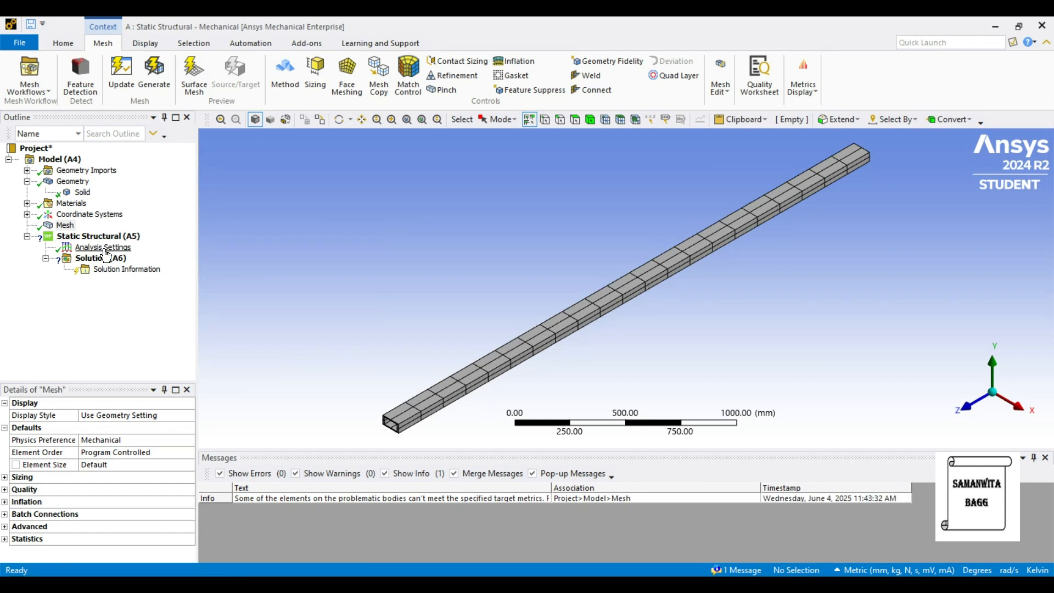
pyautogui.moveTo(511, 380); pyautogui.dragTo(602, 420, button='middle')
pyautogui.scroll(-6, 550, 275)
pyautogui.scroll(-3, 615, 277)
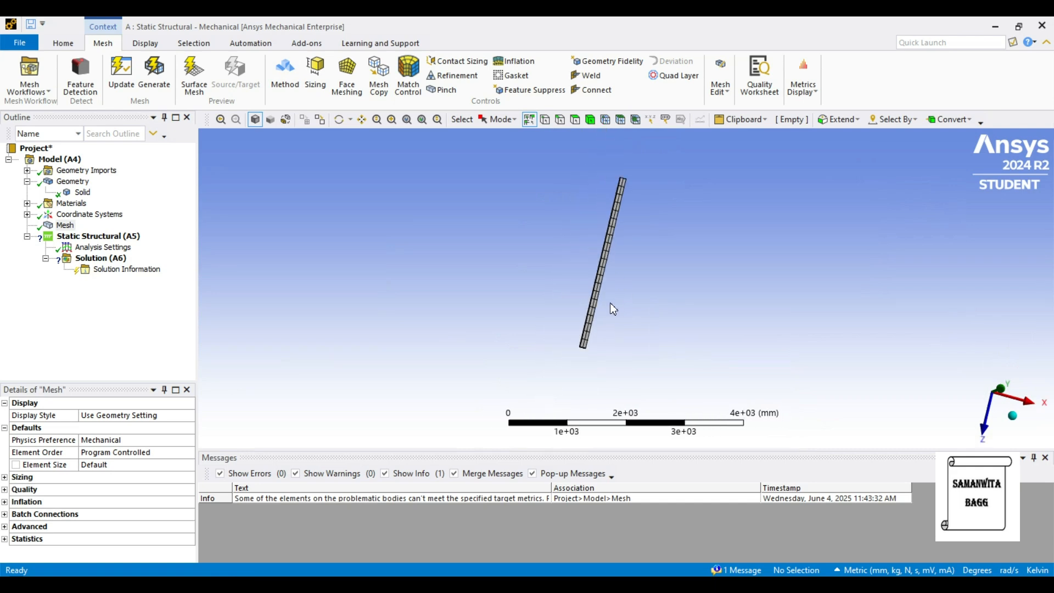
pyautogui.scroll(1, 610, 302)
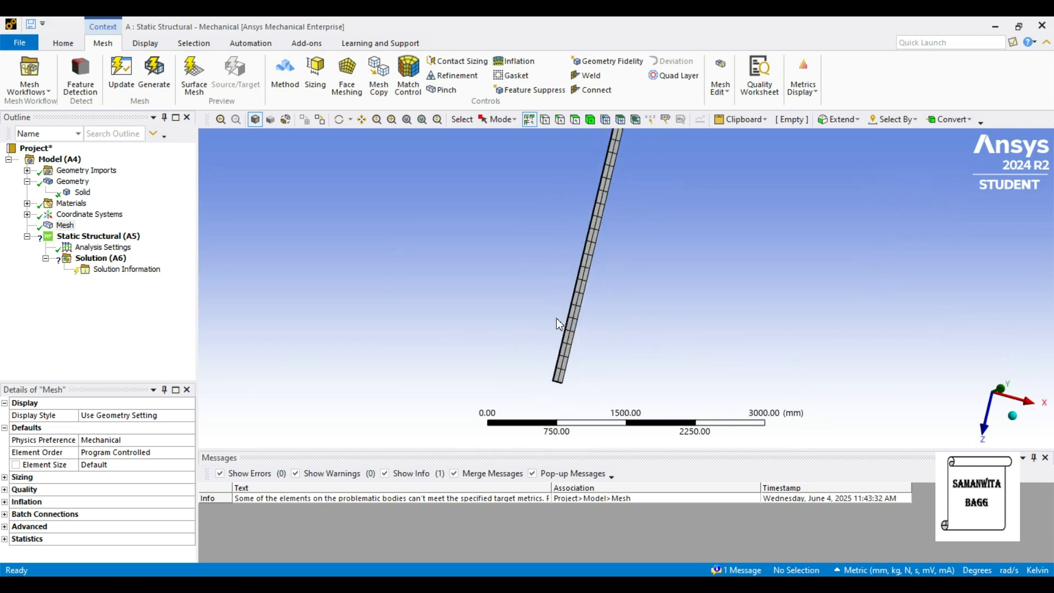
# Step: Add a fixed support to the hollow end face at one end of the beam
pyautogui.rightClick(109, 242)
pyautogui.moveTo(140, 243)
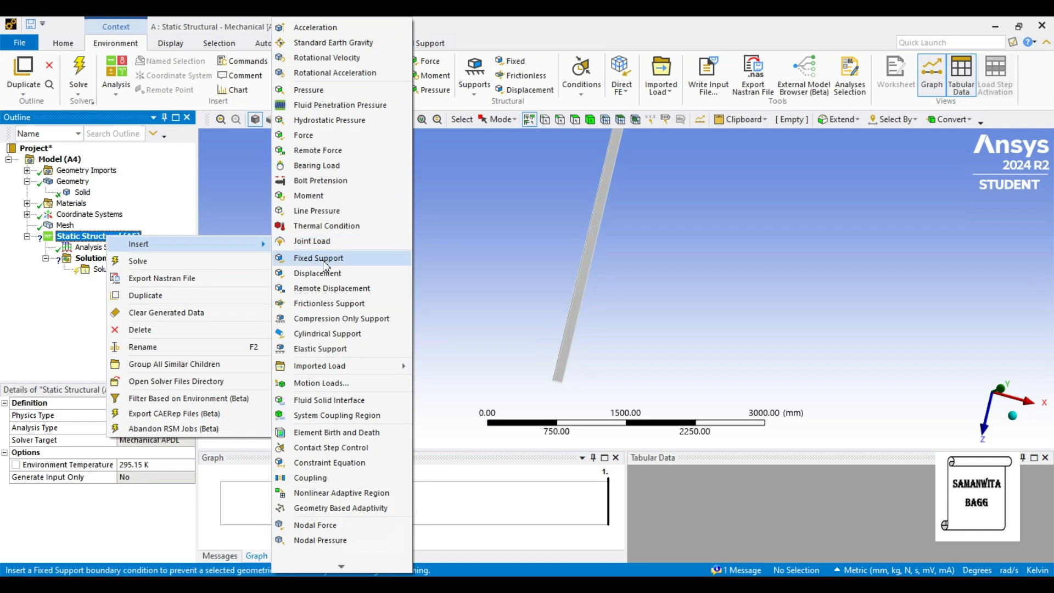
pyautogui.click(324, 261)
pyautogui.moveTo(571, 357); pyautogui.dragTo(518, 304, button='middle')
pyautogui.scroll(5, 520, 306)
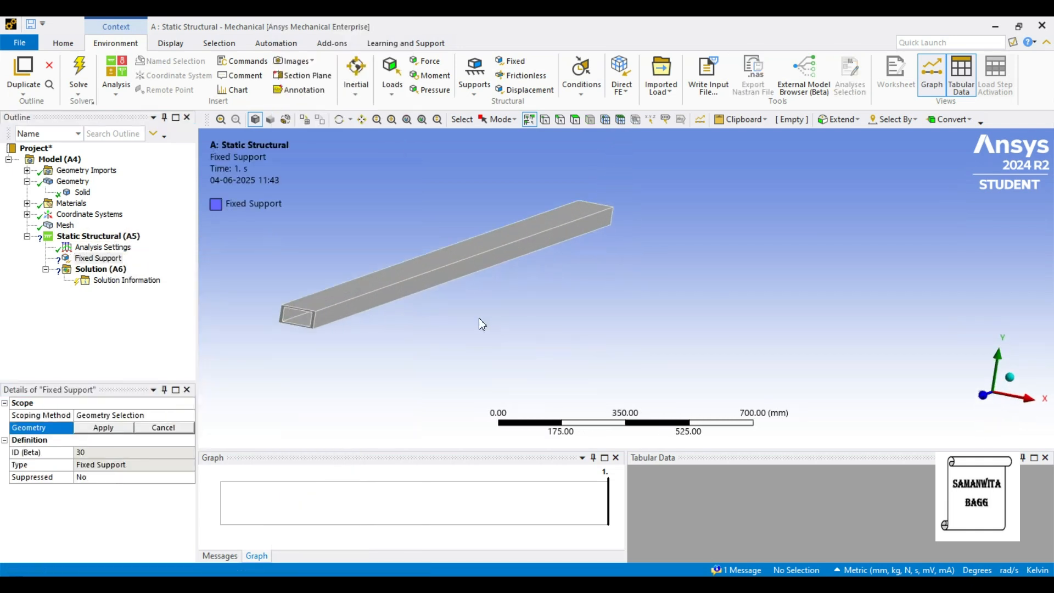
pyautogui.keyDown('ctrl'); pyautogui.moveTo(382, 315); pyautogui.dragTo(560, 336, button='middle'); pyautogui.keyUp('ctrl')
pyautogui.scroll(3, 535, 257)
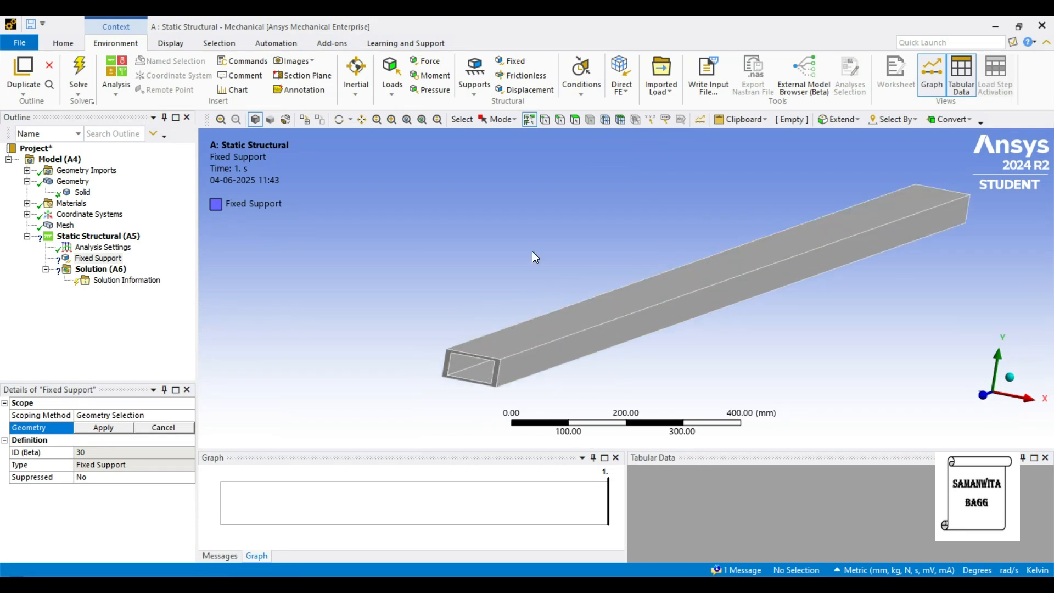
pyautogui.click(575, 120)
pyautogui.scroll(2, 625, 286)
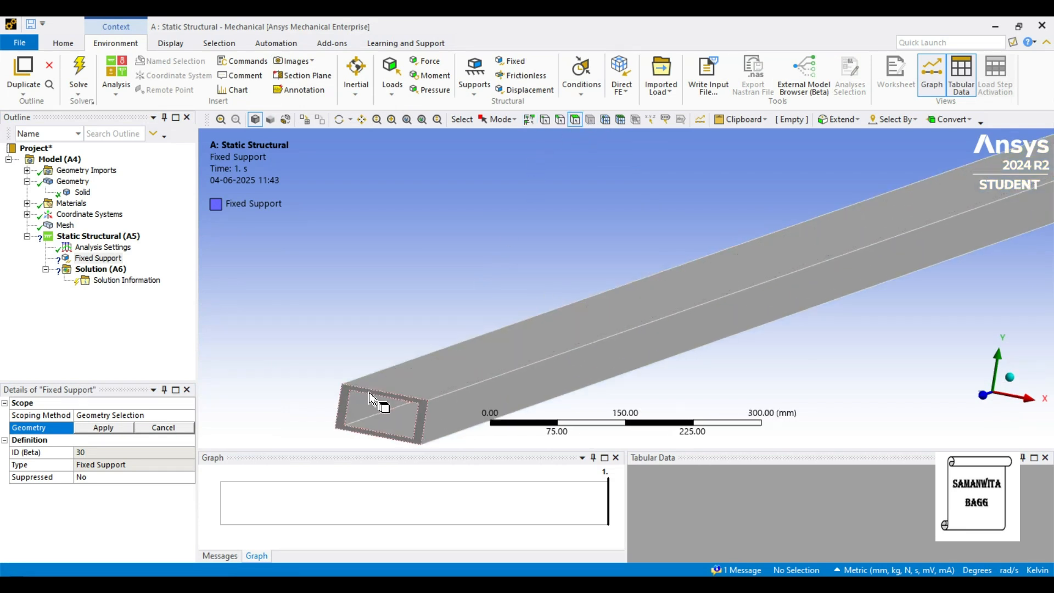
pyautogui.click(358, 416)
pyautogui.click(103, 427)
pyautogui.scroll(-3, 610, 365)
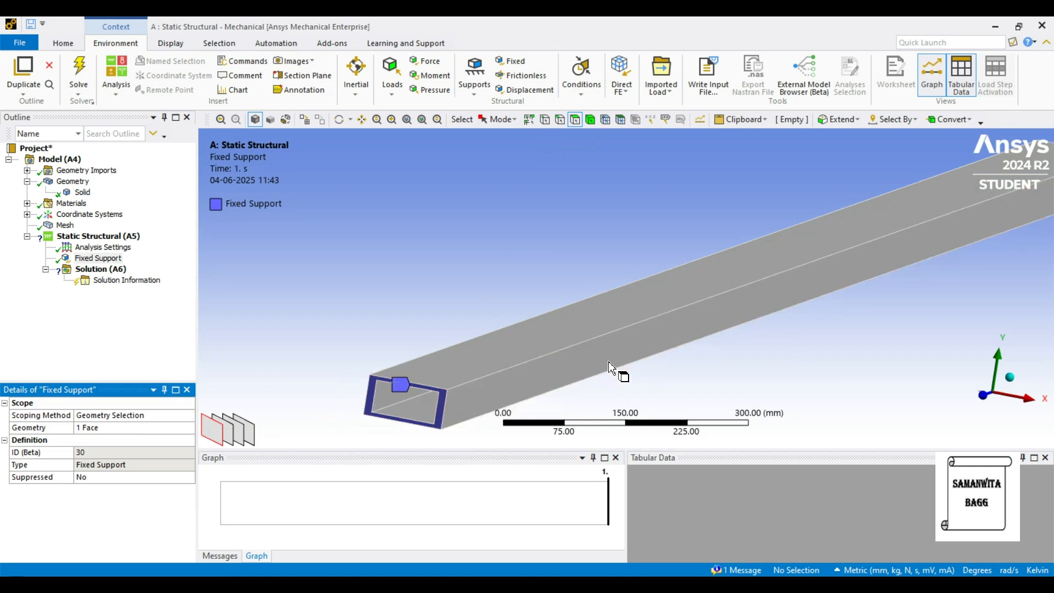
# Step: Insert a force load on the hollow end face opposite the fixed support
pyautogui.moveTo(593, 354); pyautogui.dragTo(398, 420, button='middle')
pyautogui.keyDown('ctrl'); pyautogui.moveTo(724, 335); pyautogui.dragTo(464, 379, button='middle'); pyautogui.keyUp('ctrl')
pyautogui.keyDown('ctrl'); pyautogui.moveTo(980, 294); pyautogui.dragTo(604, 369, button='middle'); pyautogui.keyUp('ctrl')
pyautogui.scroll(3, 899, 308)
pyautogui.keyDown('ctrl'); pyautogui.moveTo(1003, 288); pyautogui.dragTo(862, 312, button='middle'); pyautogui.keyUp('ctrl')
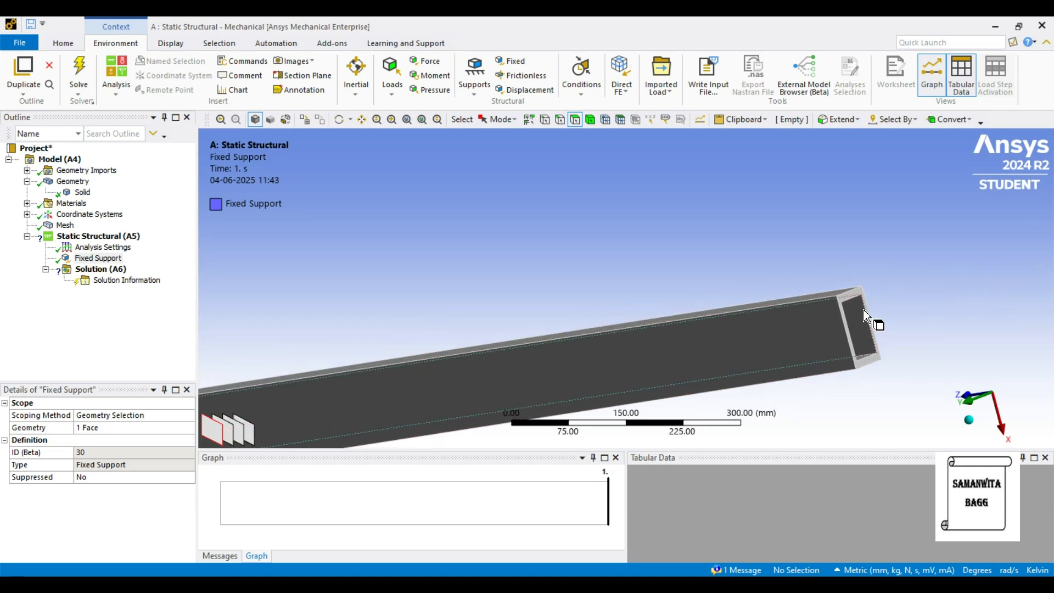
pyautogui.click(859, 301)
pyautogui.rightClick(857, 248)
pyautogui.moveTo(907, 260)
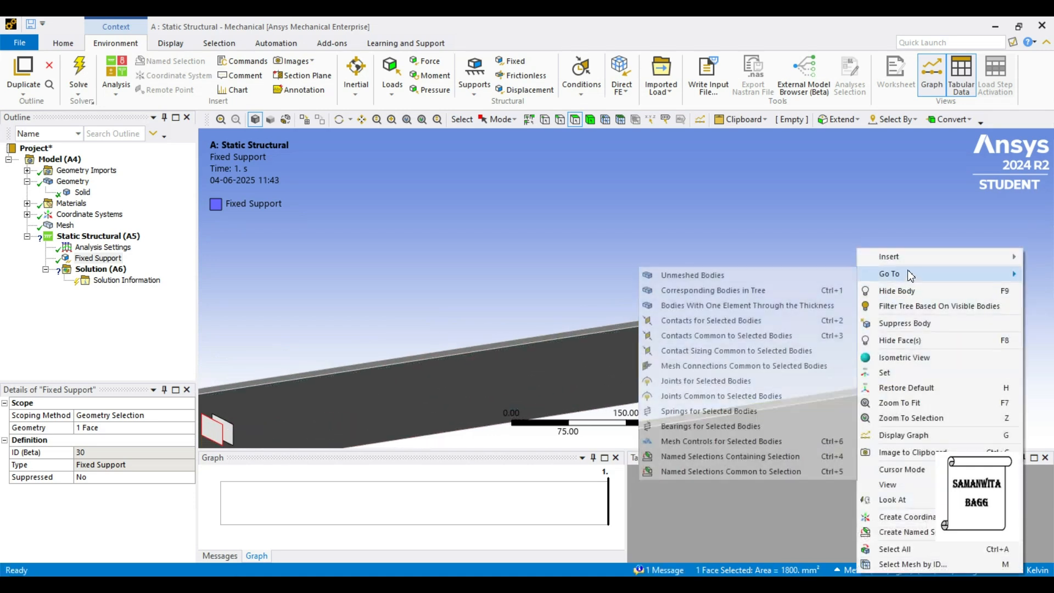
pyautogui.click(775, 314)
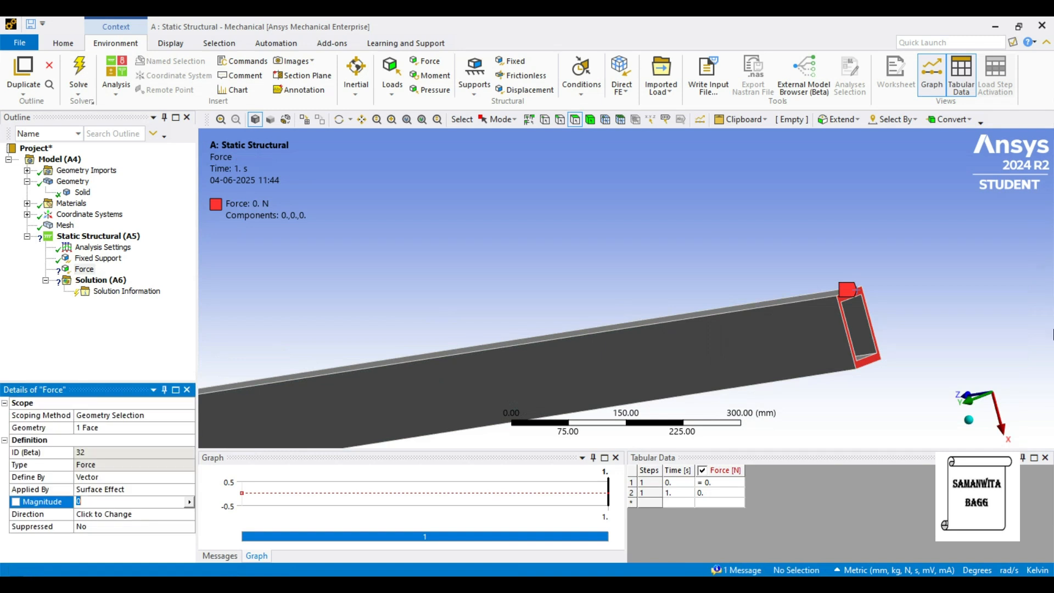
# Step: Define the force by components and set its Z component to 8000 N
pyautogui.click(170, 478)
pyautogui.click(189, 477)
pyautogui.click(104, 496)
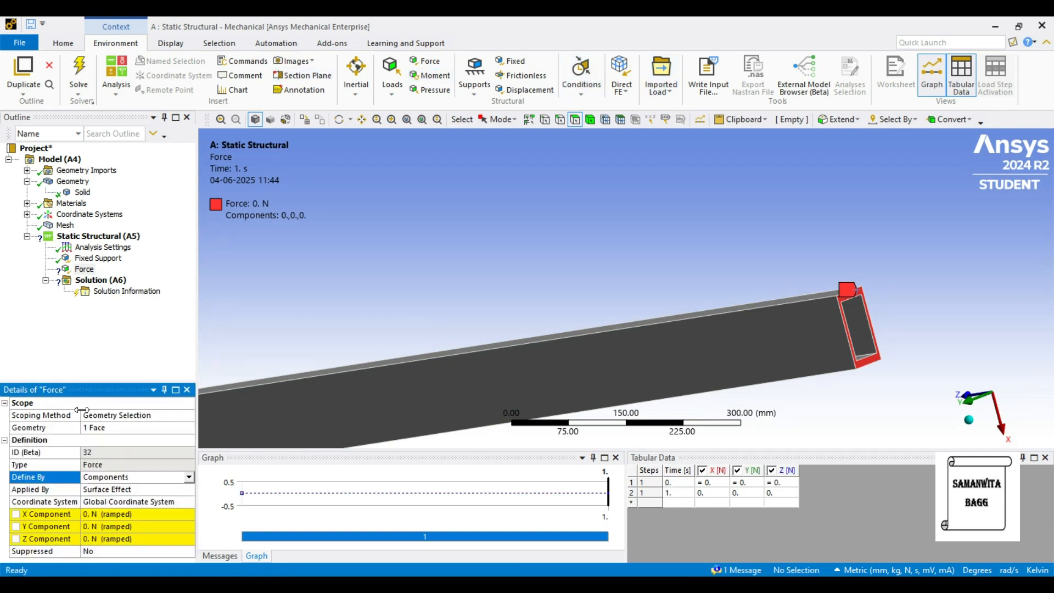
pyautogui.click(115, 539)
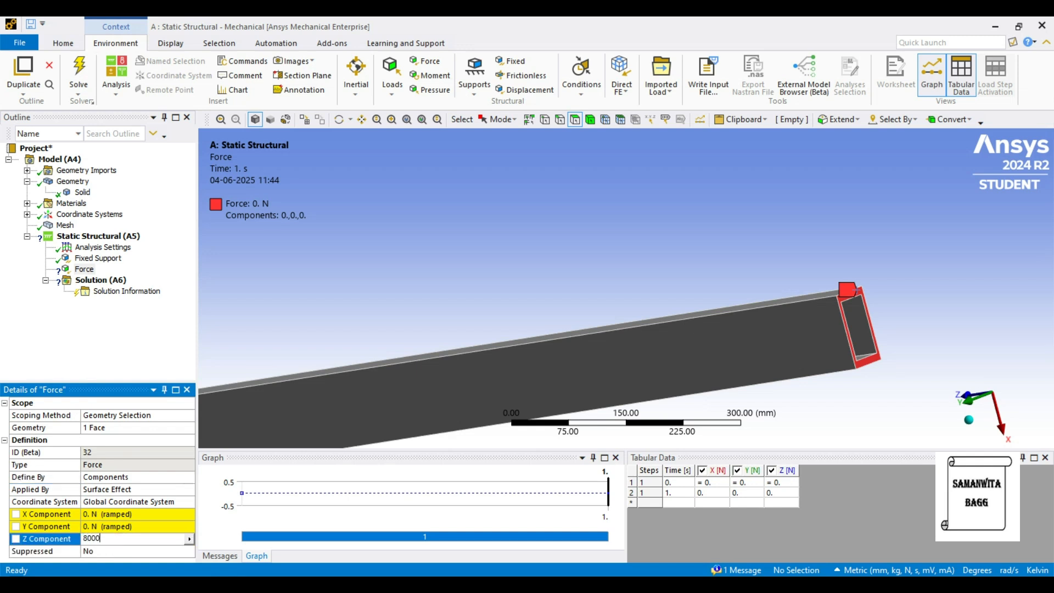
pyautogui.write('8000')
pyautogui.press('Return')
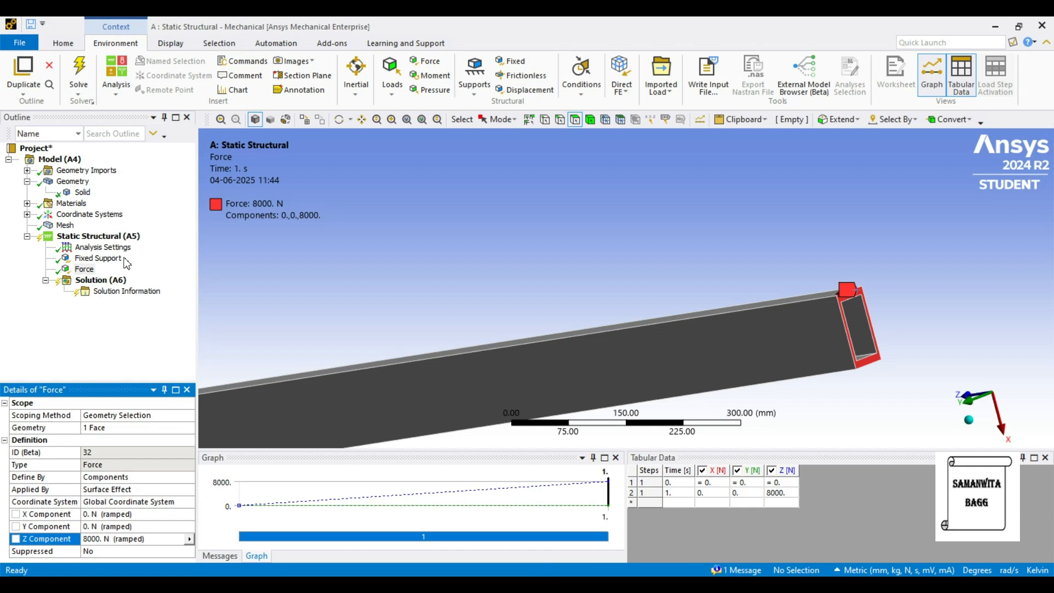
# Step: Add a Total Deformation result to the solution
pyautogui.rightClick(120, 284)
pyautogui.moveTo(228, 290)
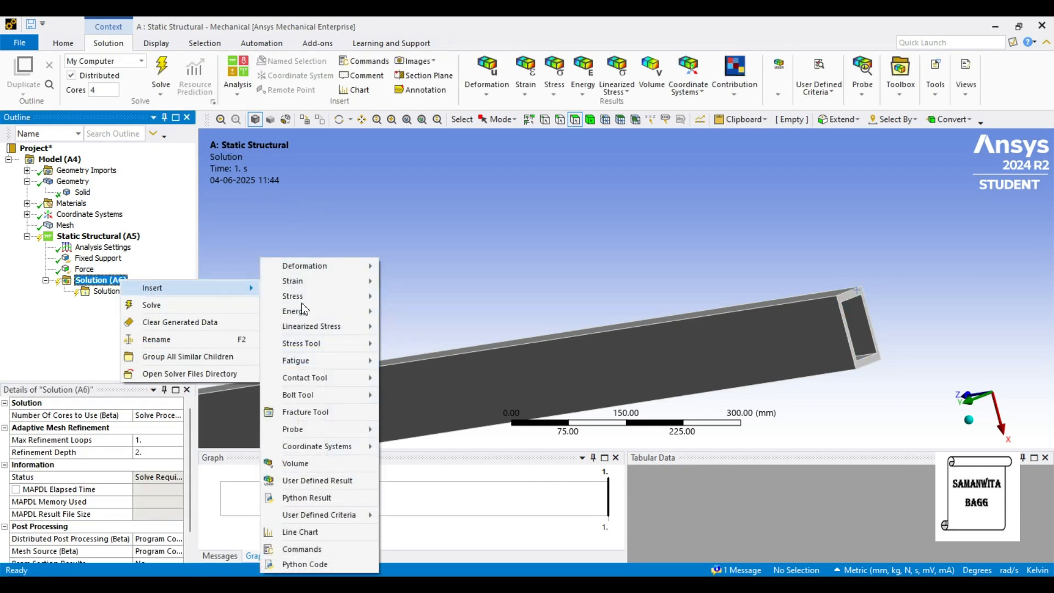
pyautogui.moveTo(368, 282)
pyautogui.moveTo(352, 266)
pyautogui.click(405, 266)
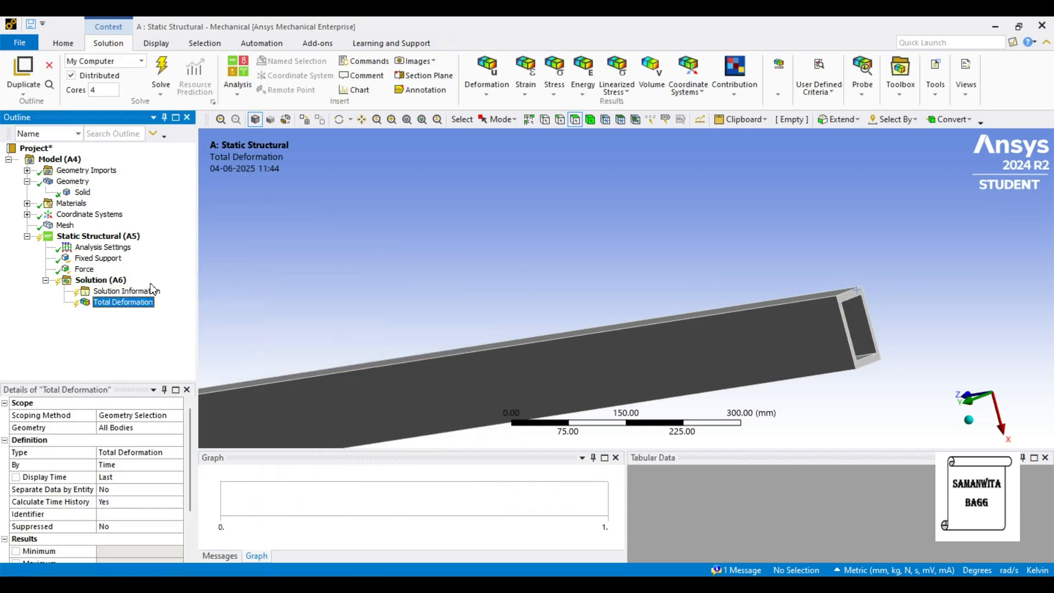
# Step: Add a Directional Deformation result to the solution and orient it along the Z axis
pyautogui.rightClick(128, 282)
pyautogui.moveTo(181, 290)
pyautogui.moveTo(329, 266)
pyautogui.click(424, 282)
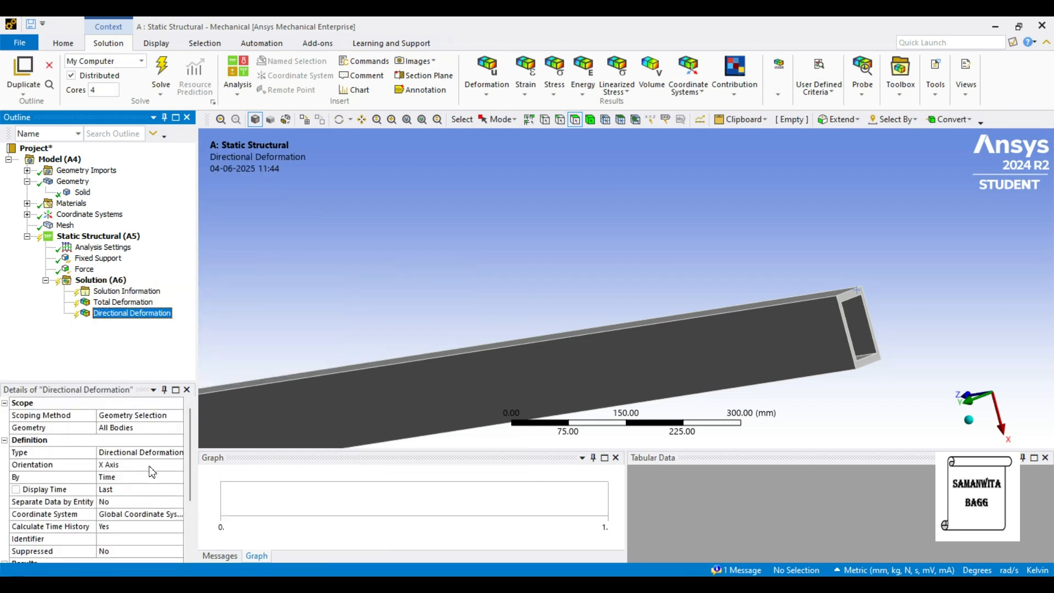
pyautogui.click(150, 465)
pyautogui.click(179, 466)
pyautogui.click(146, 495)
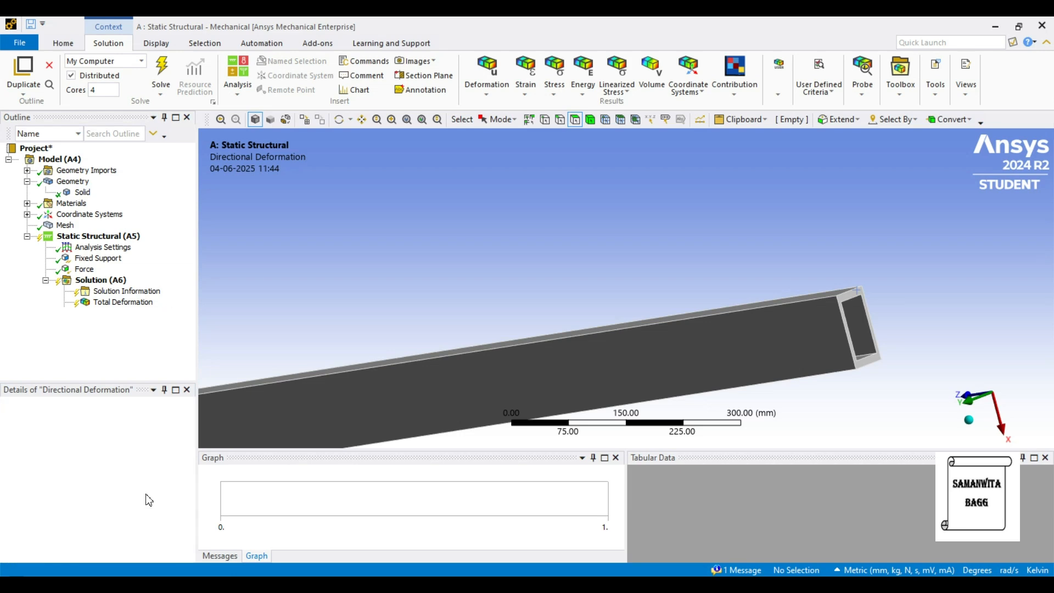
# Step: Add equivalent (von-Mises) elastic strain and equivalent (von-Mises) stress results to the solution
pyautogui.rightClick(113, 281)
pyautogui.moveTo(154, 291)
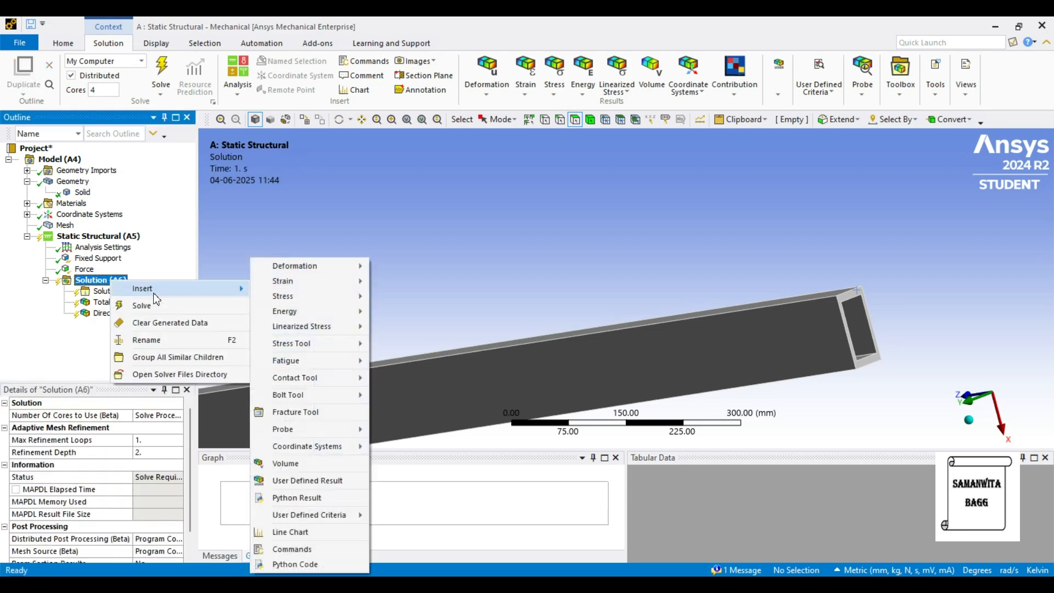
pyautogui.moveTo(308, 281)
pyautogui.click(409, 283)
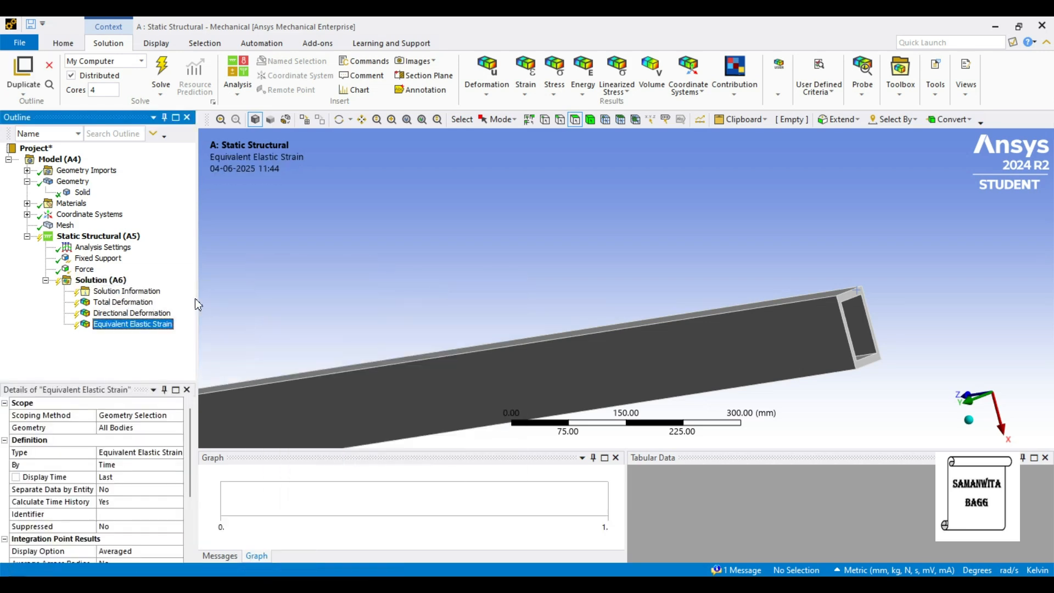
pyautogui.rightClick(123, 281)
pyautogui.moveTo(165, 285)
pyautogui.moveTo(330, 296)
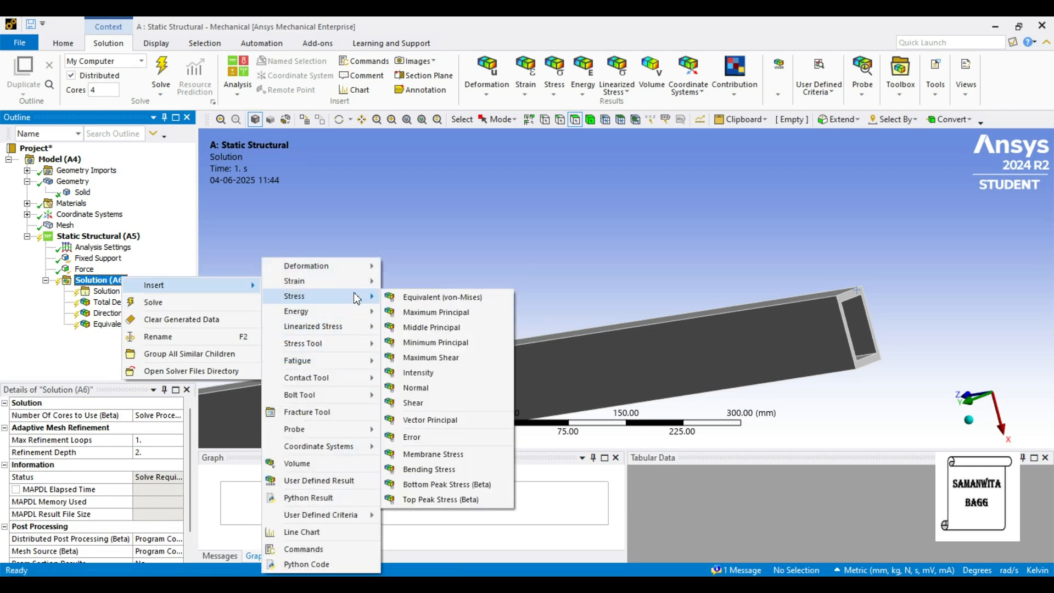
pyautogui.click(409, 299)
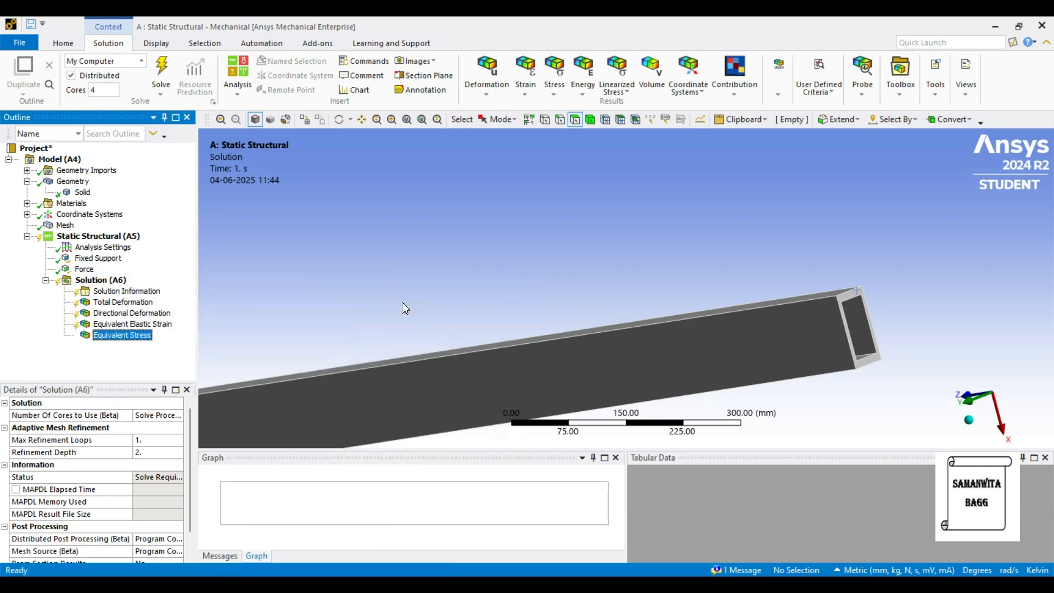
# Step: Solve the static structural analysis and display the Total Deformation result over the full length of the beam
pyautogui.click(113, 282)
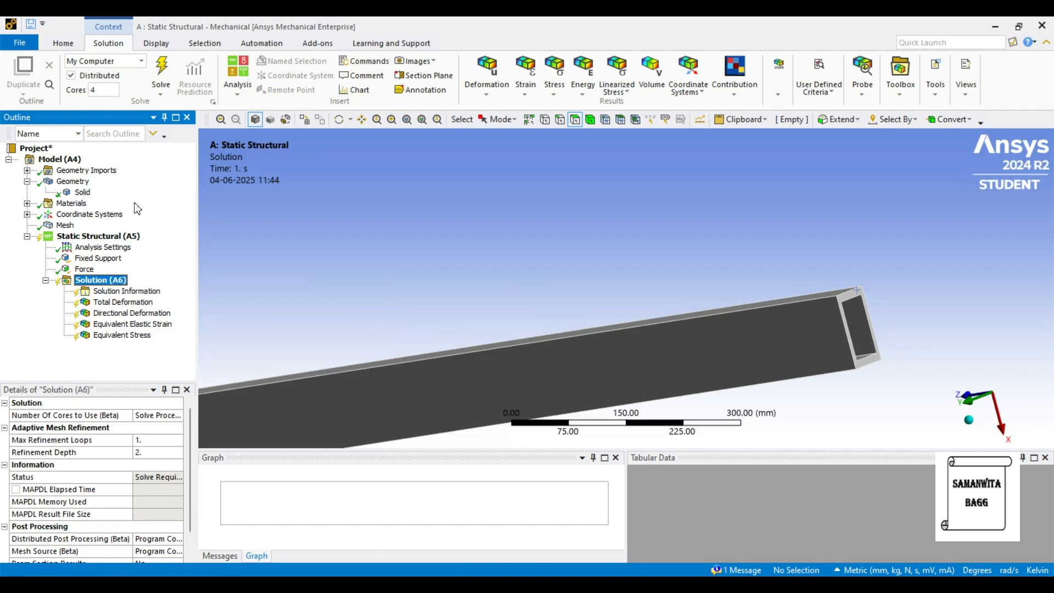
pyautogui.click(167, 74)
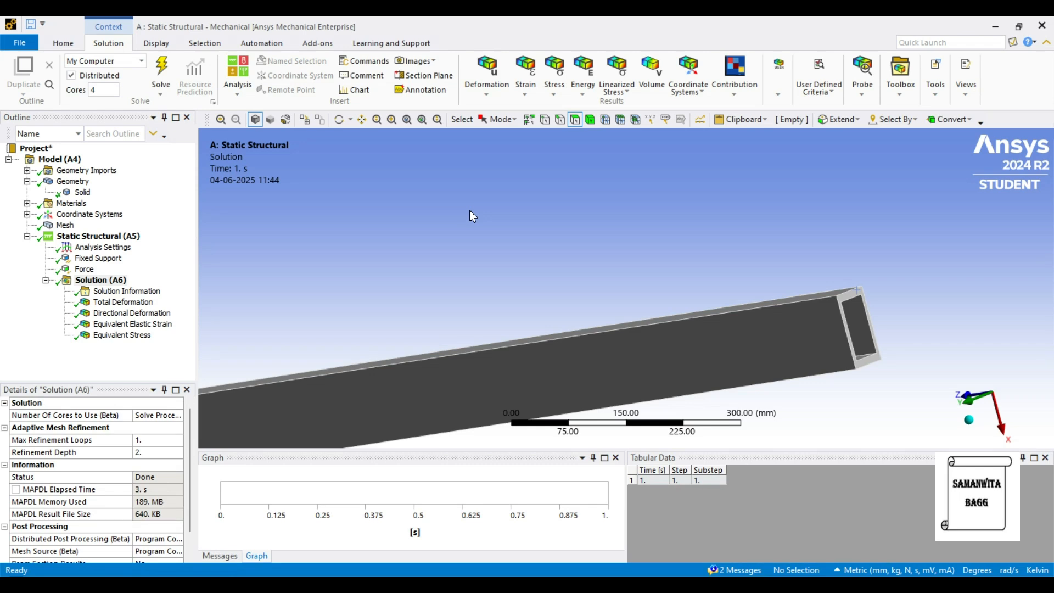
pyautogui.click(122, 302)
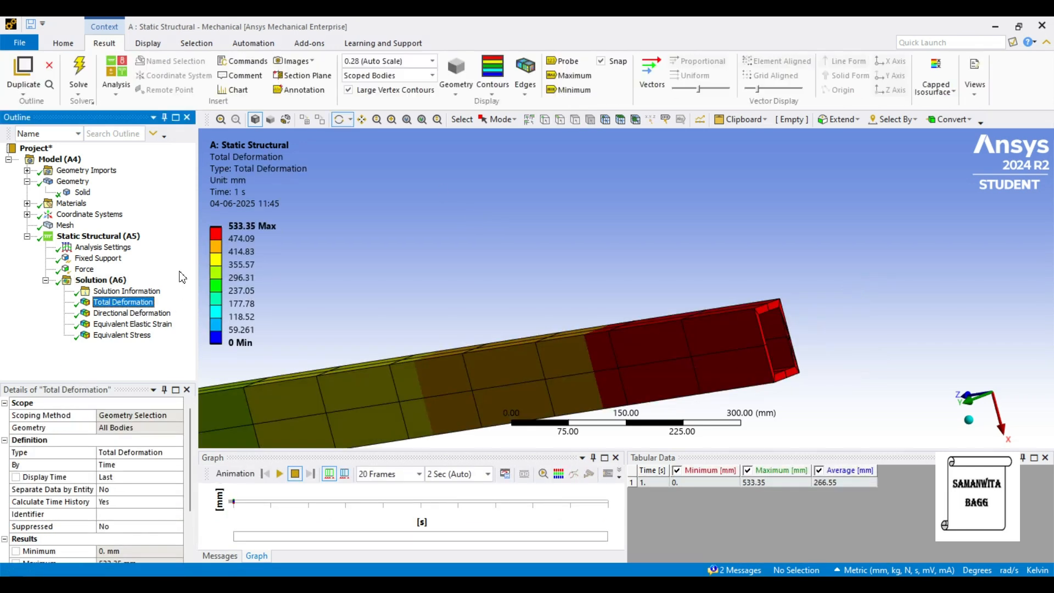
pyautogui.moveTo(680, 311); pyautogui.dragTo(497, 277)
pyautogui.keyDown('ctrl'); pyautogui.moveTo(705, 344); pyautogui.dragTo(611, 219, button='middle'); pyautogui.keyUp('ctrl')
pyautogui.scroll(-5, 668, 235)
pyautogui.keyDown('ctrl'); pyautogui.moveTo(667, 291); pyautogui.dragTo(511, 212, button='middle'); pyautogui.keyUp('ctrl')
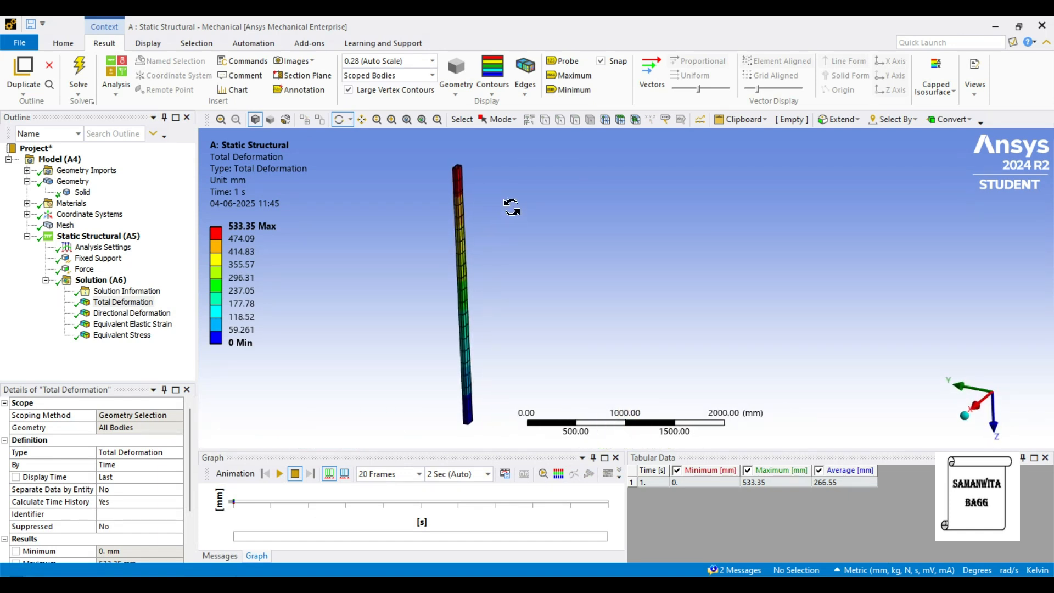
# Step: Display the total deformation plot without wireframe edges and with smooth contours
pyautogui.click(525, 75)
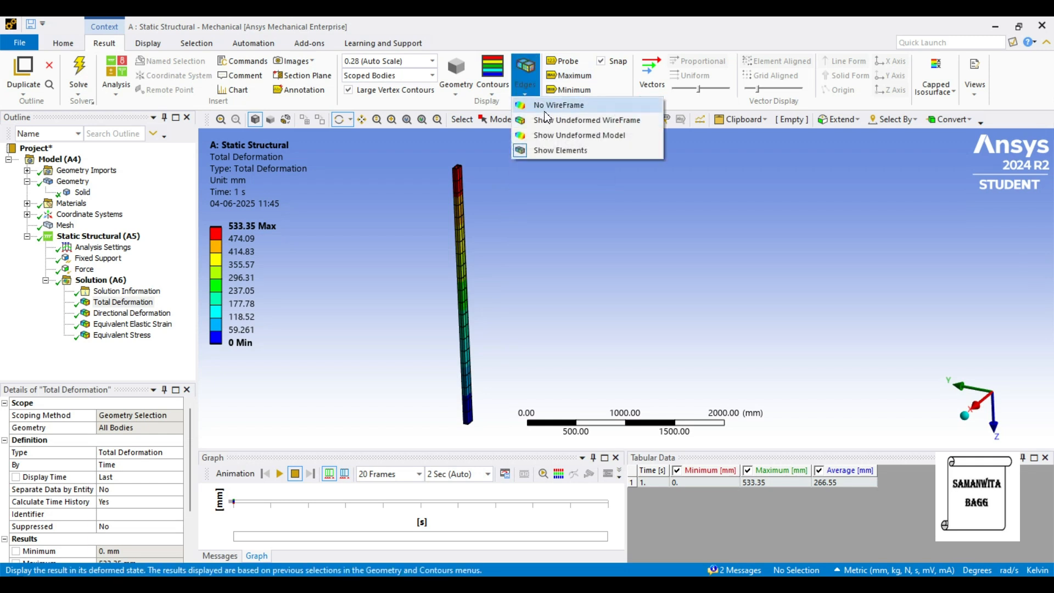
pyautogui.click(546, 109)
pyautogui.scroll(1, 488, 258)
pyautogui.click(497, 96)
pyautogui.click(508, 108)
pyautogui.moveTo(497, 256); pyautogui.dragTo(493, 259)
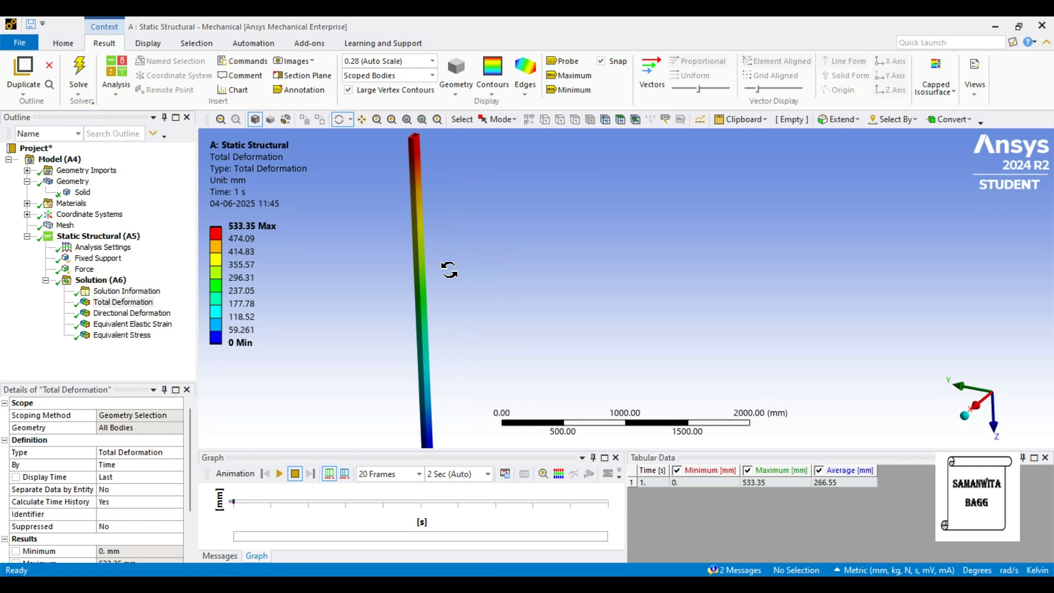
pyautogui.scroll(-1, 449, 270)
pyautogui.keyDown('ctrl'); pyautogui.moveTo(459, 269); pyautogui.dragTo(445, 263, button='middle'); pyautogui.keyUp('ctrl')
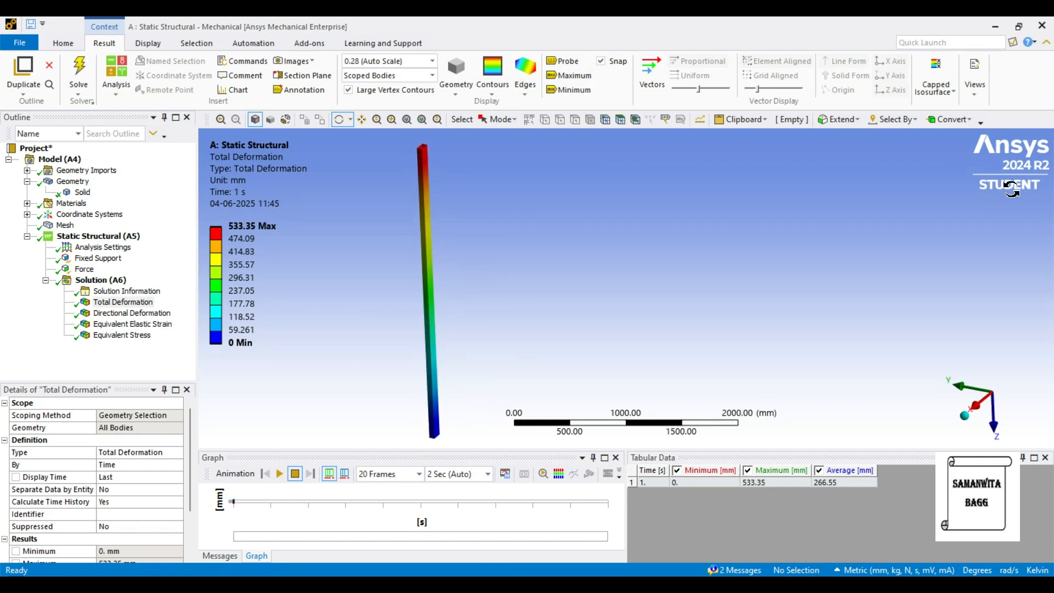
# Step: Play and pause the total deformation animation, and display the Directional Deformation result
pyautogui.click(279, 473)
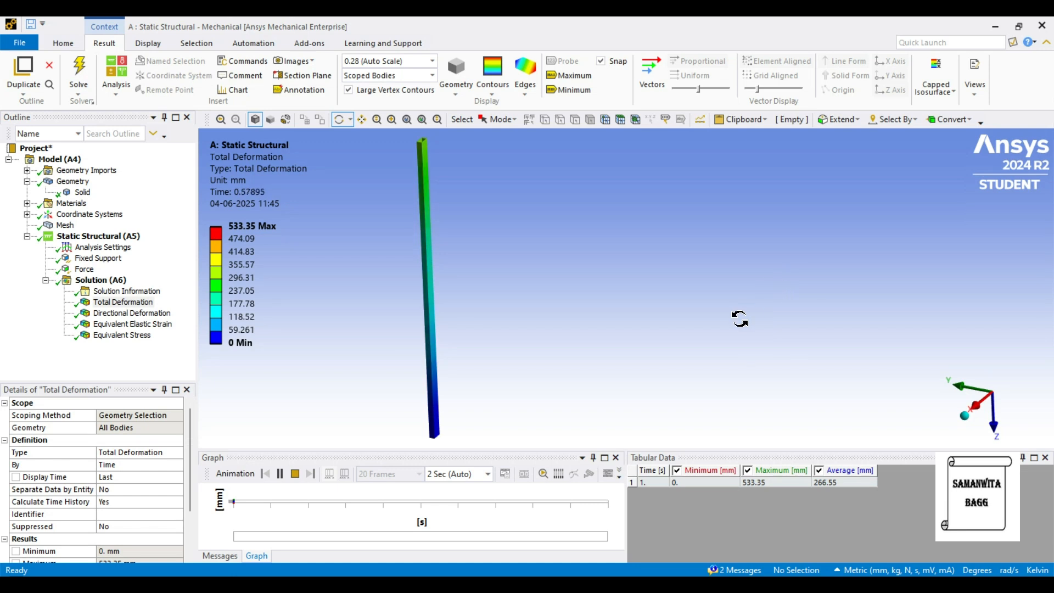
pyautogui.click(281, 474)
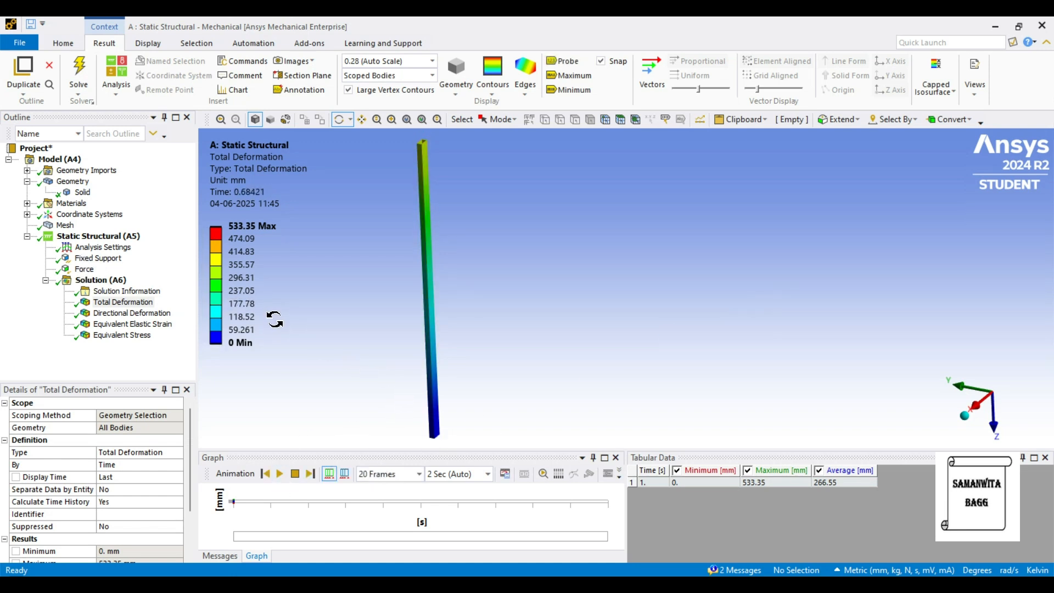
pyautogui.click(132, 313)
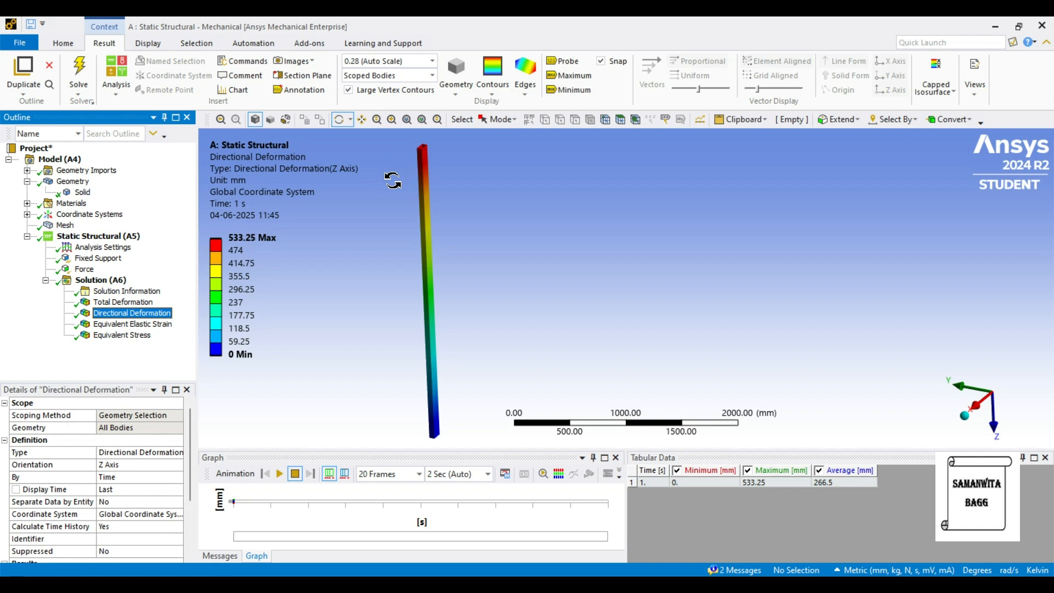
# Step: Display the Equivalent Elastic Strain result and turn on its maximum and minimum labels
pyautogui.click(155, 329)
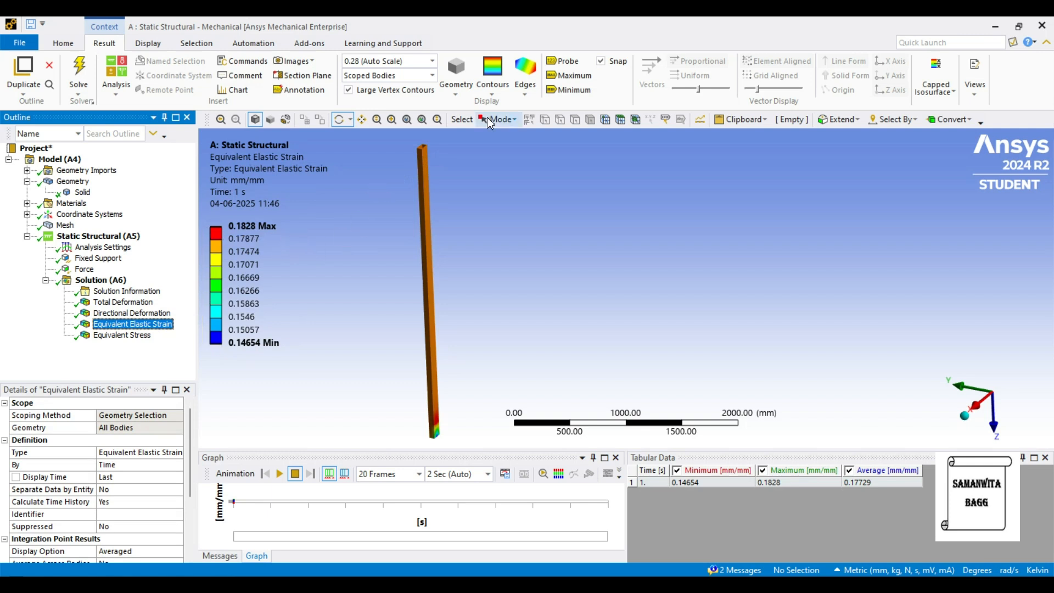
pyautogui.click(571, 76)
pyautogui.click(570, 90)
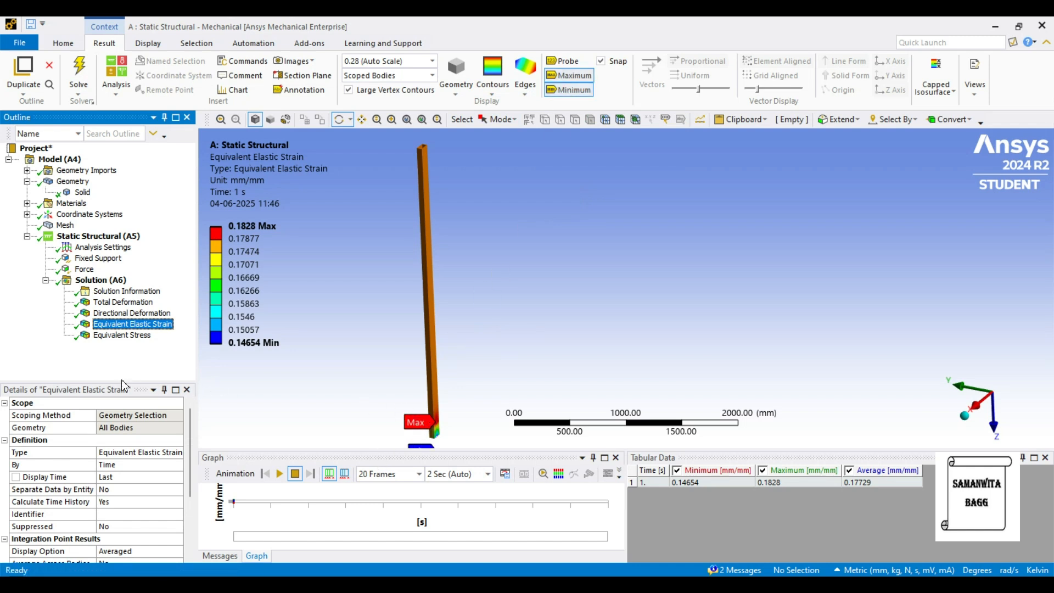
# Step: Check where the maximum and minimum lie in the Equivalent Stress and Total Deformation results
pyautogui.click(132, 335)
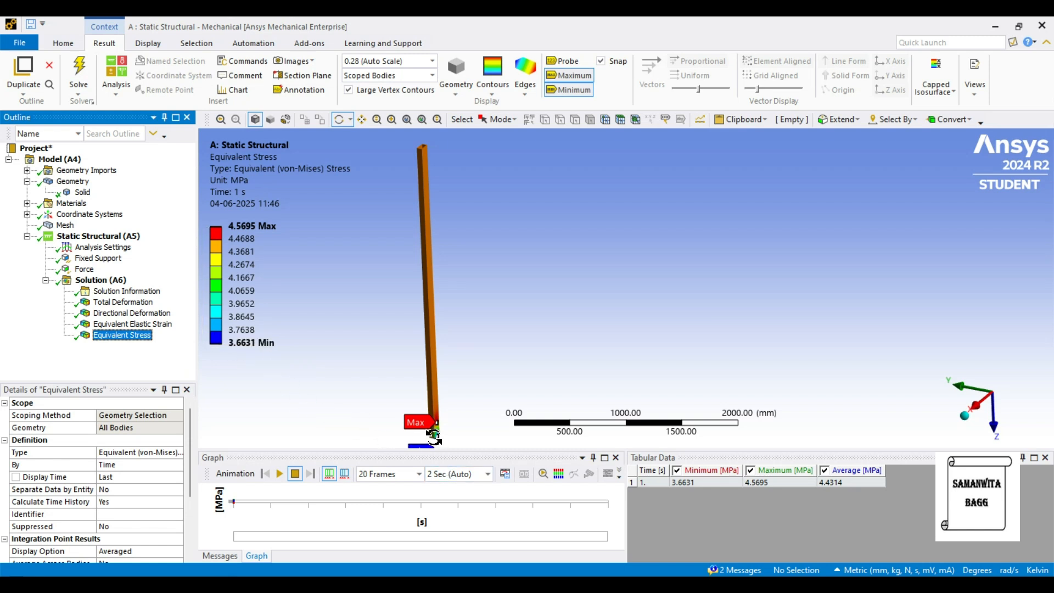
pyautogui.click(140, 303)
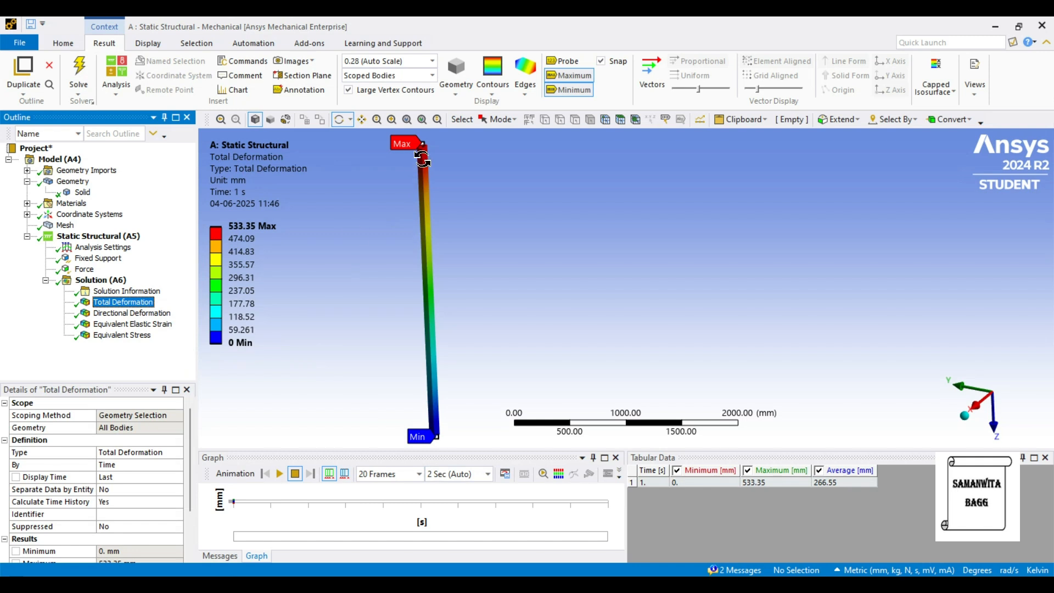
# Step: Examine the Equivalent Stress distribution along the beam, from the loaded hollow end to the fixed end
pyautogui.click(124, 335)
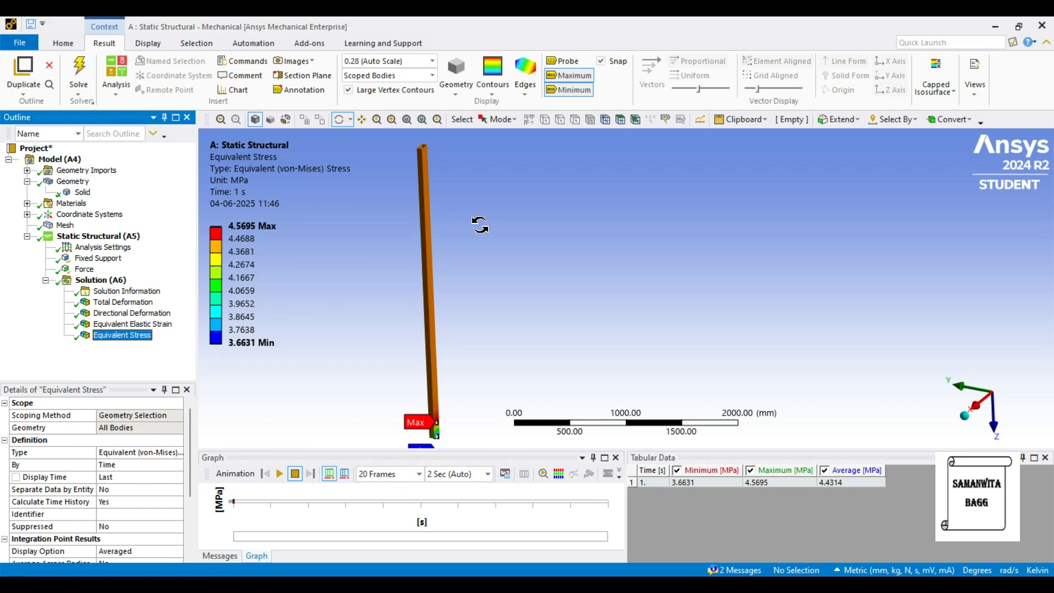
pyautogui.scroll(2, 404, 195)
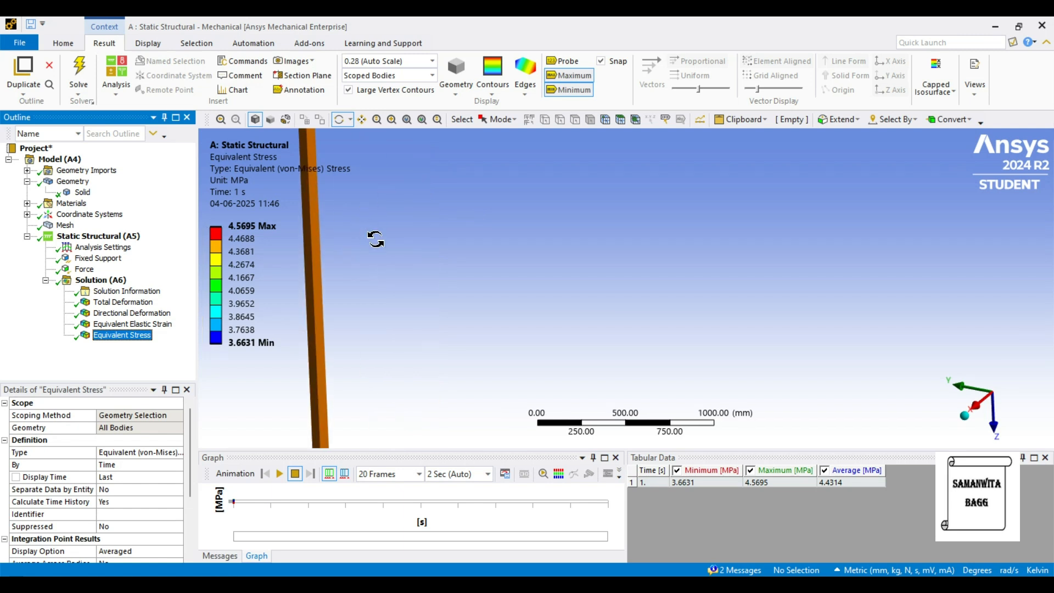
pyautogui.moveTo(388, 253); pyautogui.dragTo(441, 385)
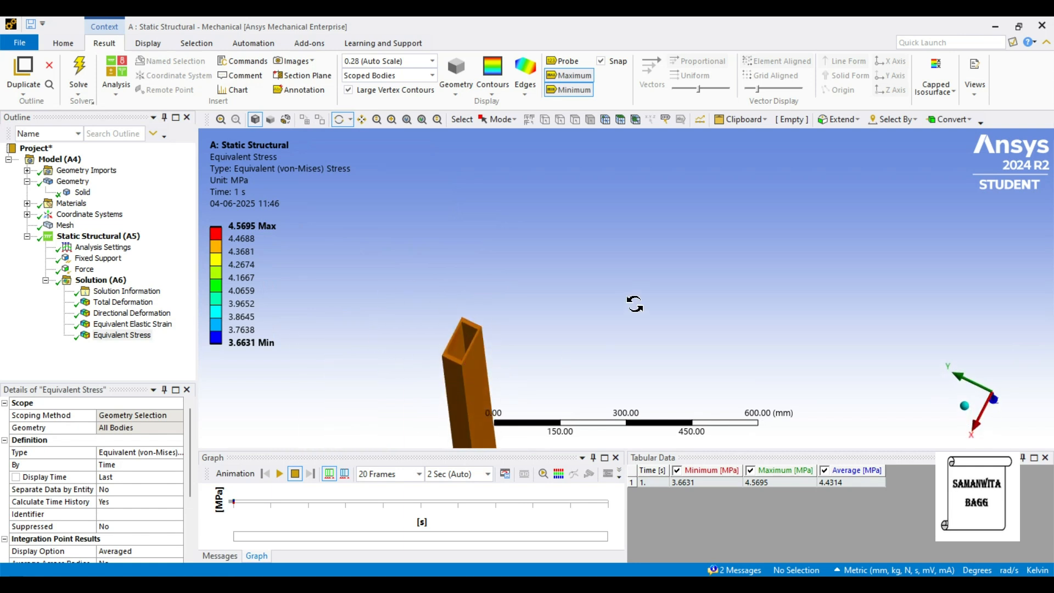
pyautogui.moveTo(464, 387); pyautogui.dragTo(485, 330)
pyautogui.keyDown('ctrl'); pyautogui.moveTo(454, 350); pyautogui.dragTo(426, 207, button='middle'); pyautogui.keyUp('ctrl')
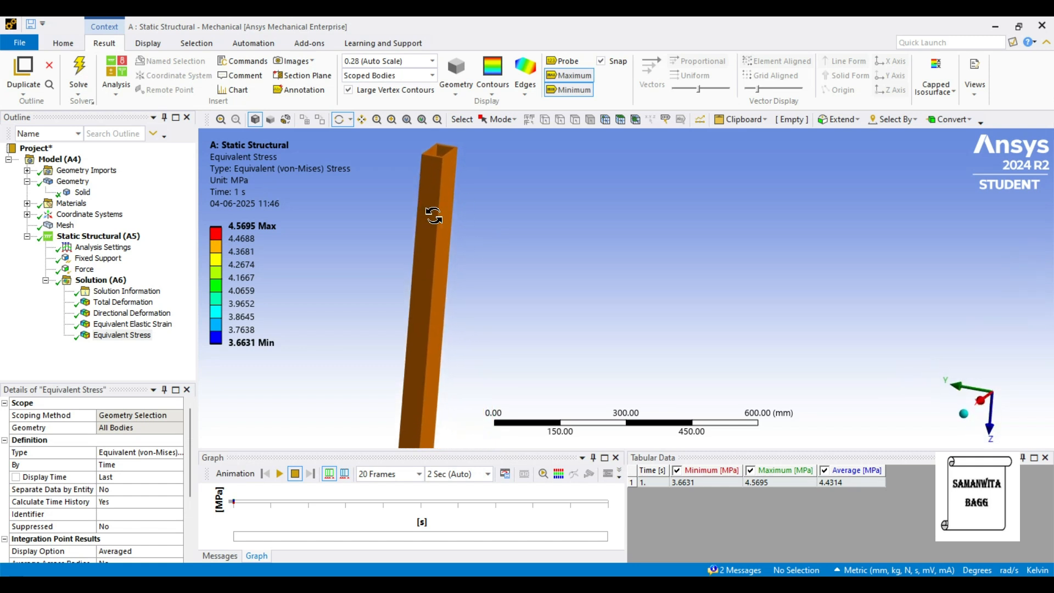
pyautogui.scroll(-3, 427, 208)
pyautogui.keyDown('ctrl'); pyautogui.moveTo(516, 260); pyautogui.dragTo(440, 198, button='middle'); pyautogui.keyUp('ctrl')
pyautogui.scroll(-2, 449, 205)
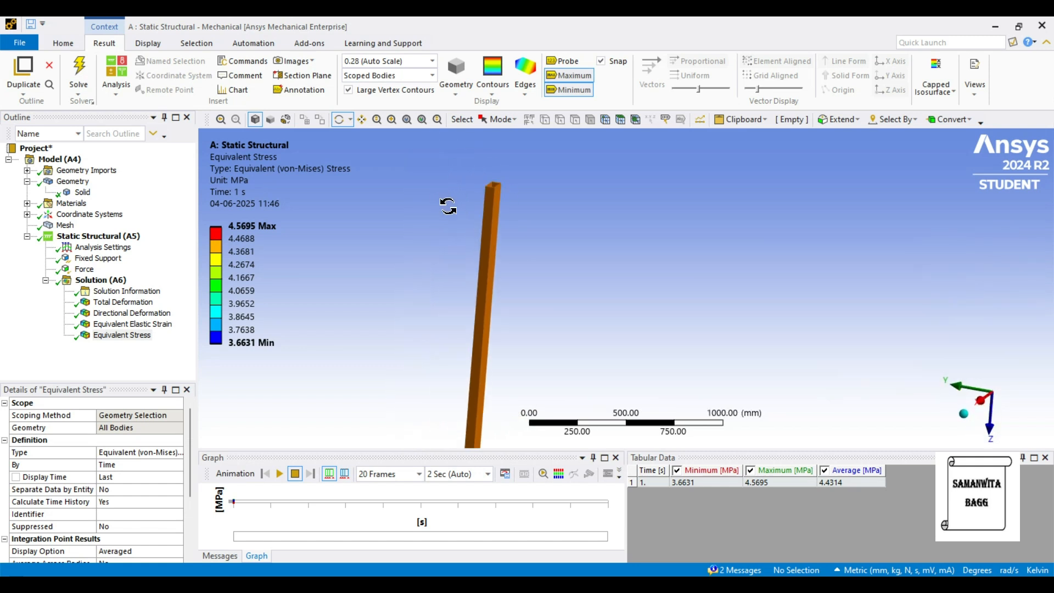
pyautogui.scroll(-2, 504, 248)
pyautogui.keyDown('ctrl'); pyautogui.moveTo(521, 283); pyautogui.dragTo(468, 232, button='middle'); pyautogui.keyUp('ctrl')
pyautogui.scroll(-2, 446, 221)
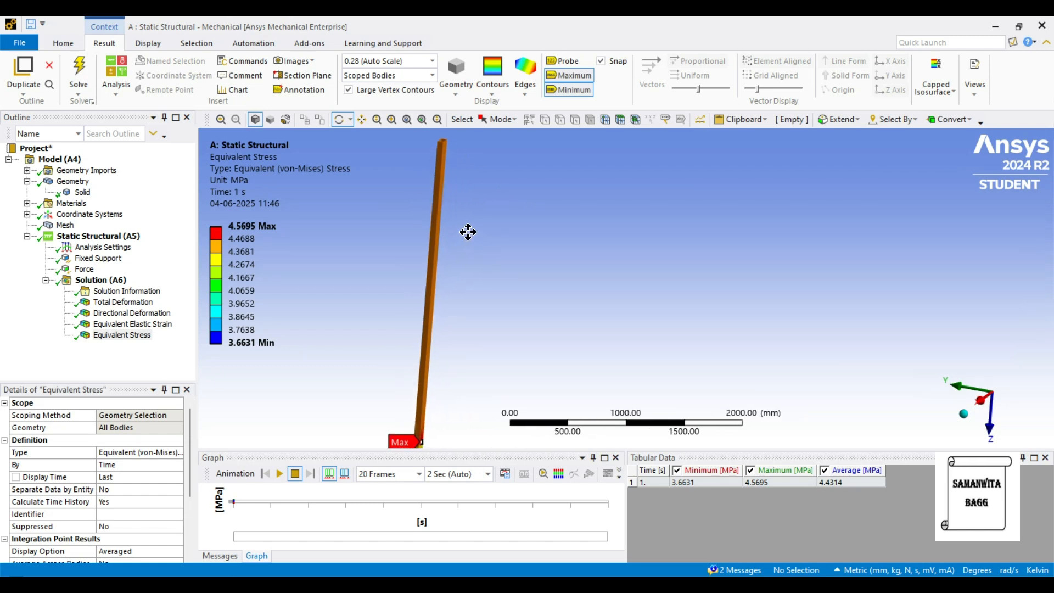
pyautogui.scroll(-1, 468, 232)
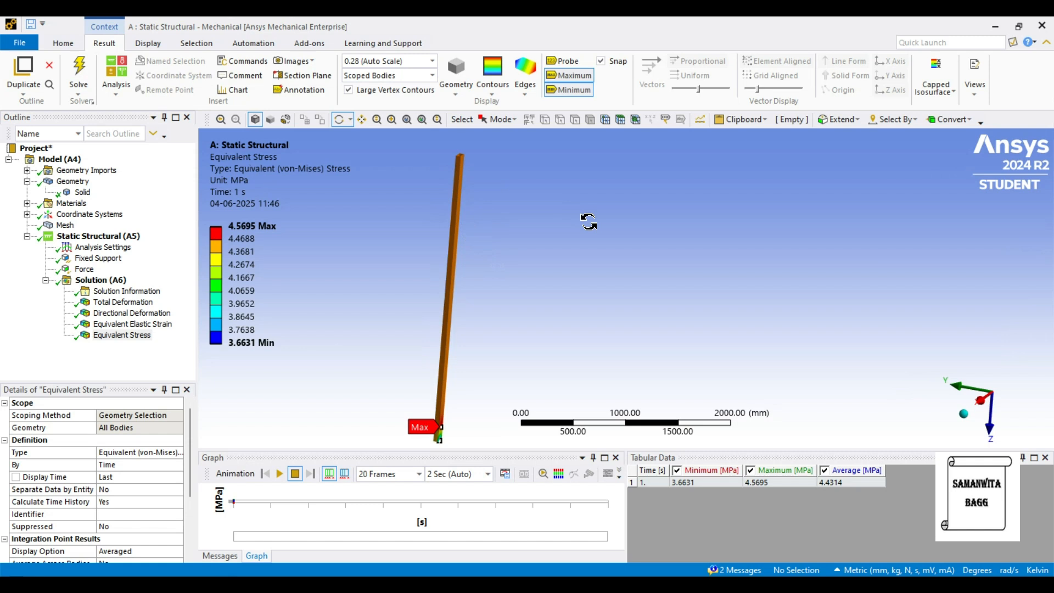